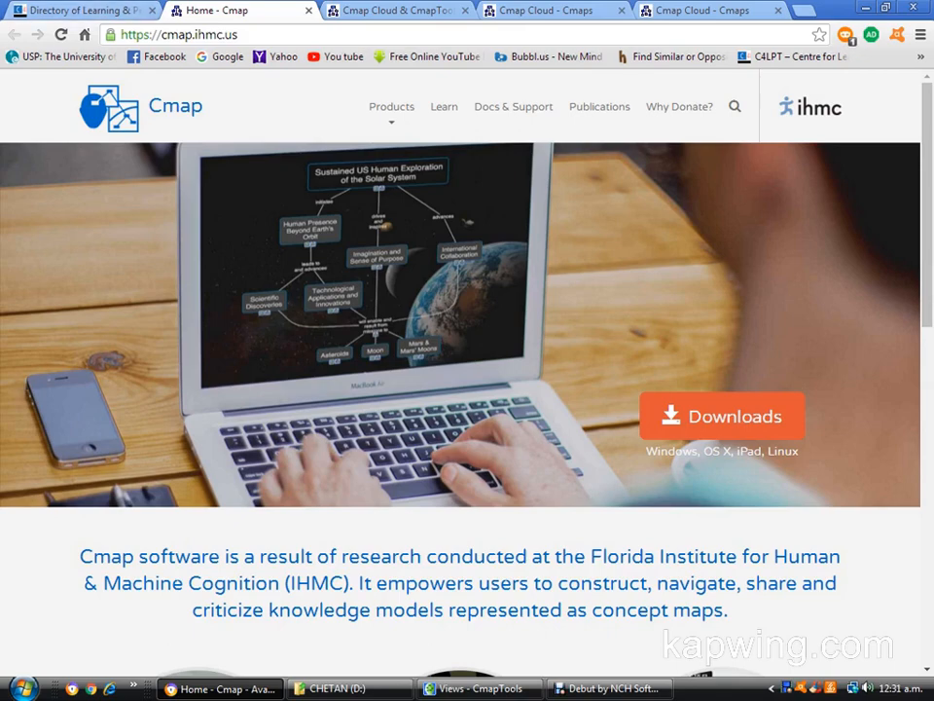
Open the Mindmapping Tools category from the C4LPT tools directory's Personal & Professional Tools section.
click(68, 11)
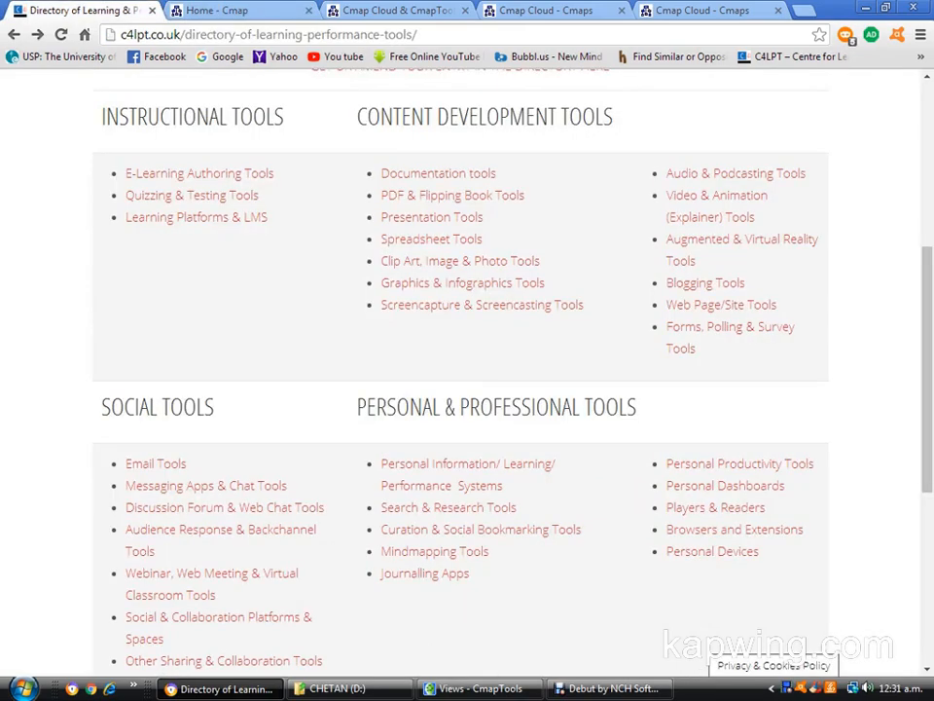
scroll(467, 369, up, 5)
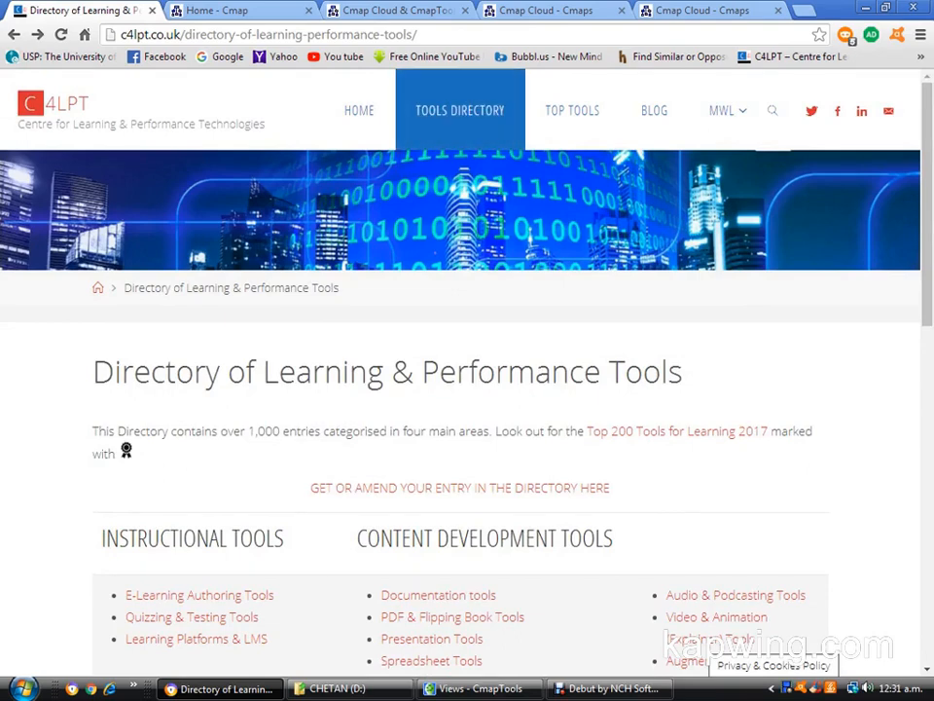
click(460, 110)
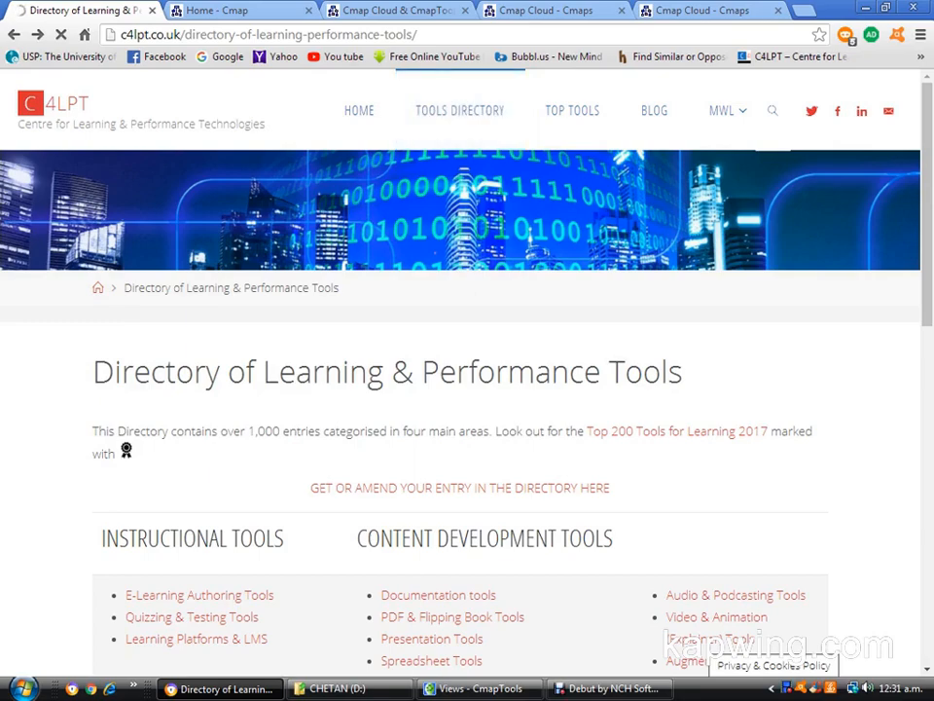
scroll(460, 372, down, 3)
scroll(460, 373, down, 3)
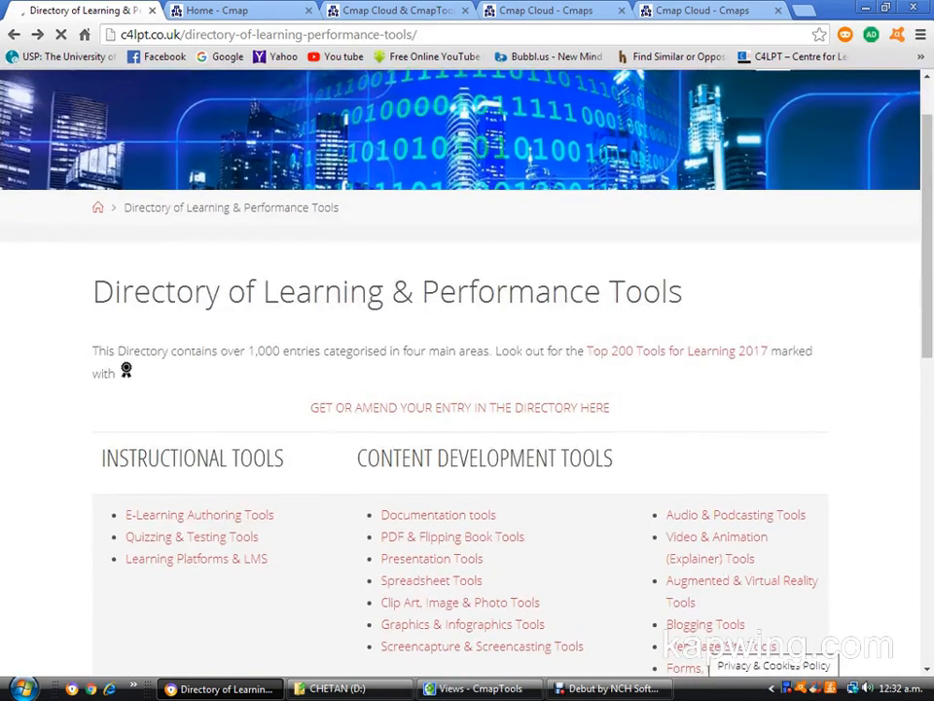
scroll(461, 373, down, 4)
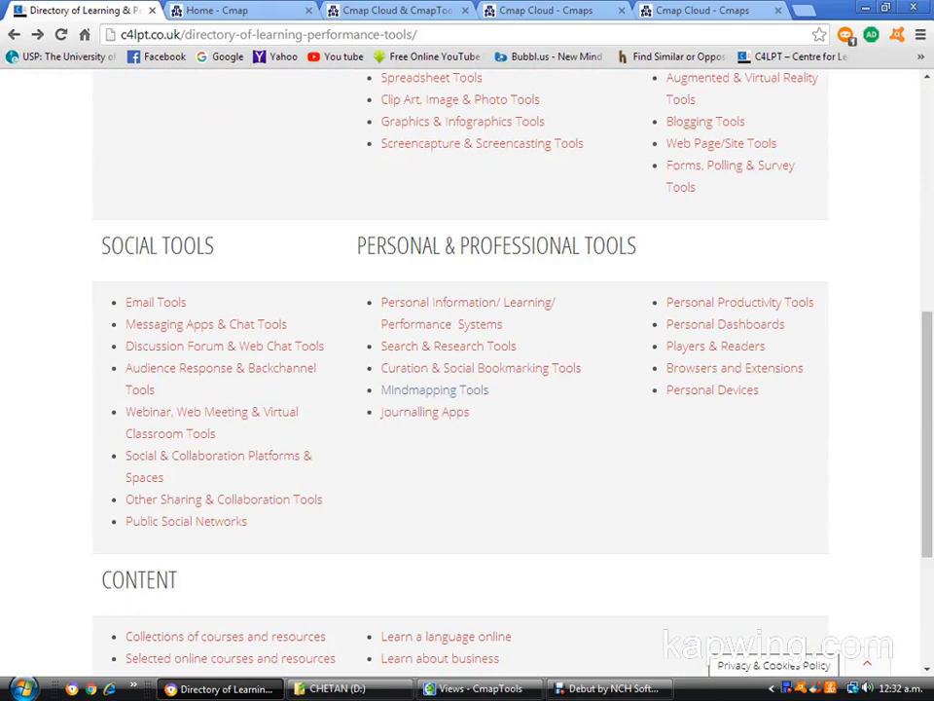
click(434, 389)
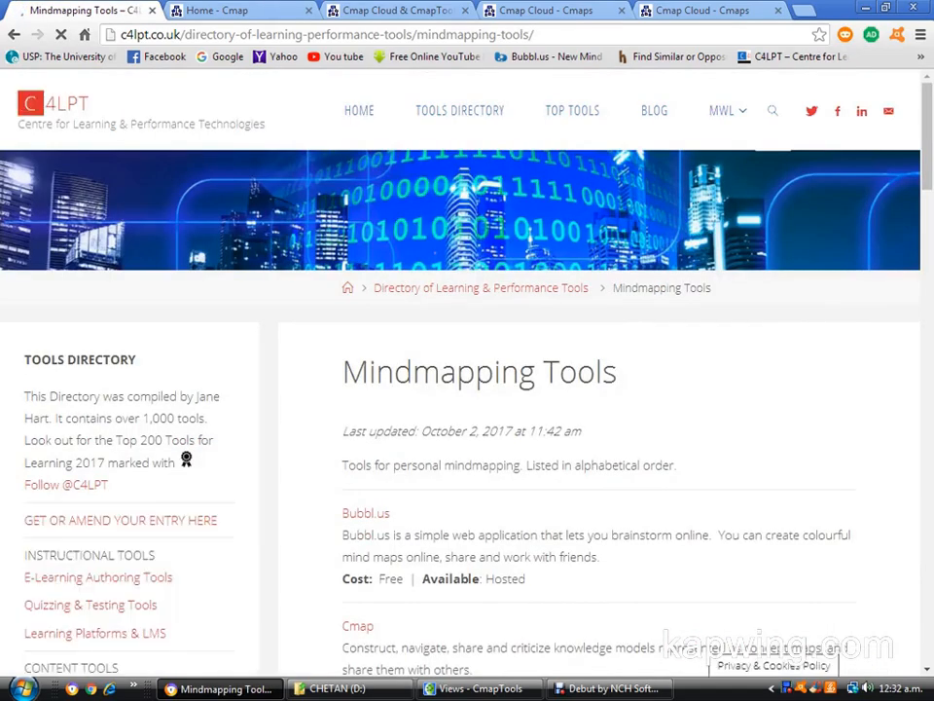
Open the Cmap website from its entry in the mindmapping list and close the duplicate Cmap home page.
scroll(467, 389, down, 3)
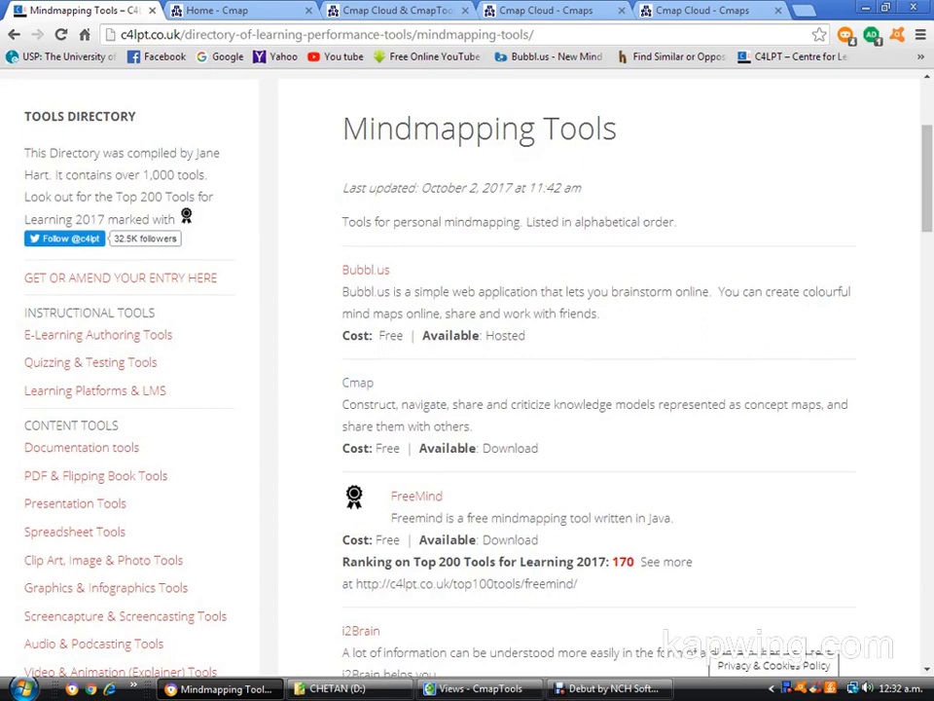
click(357, 383)
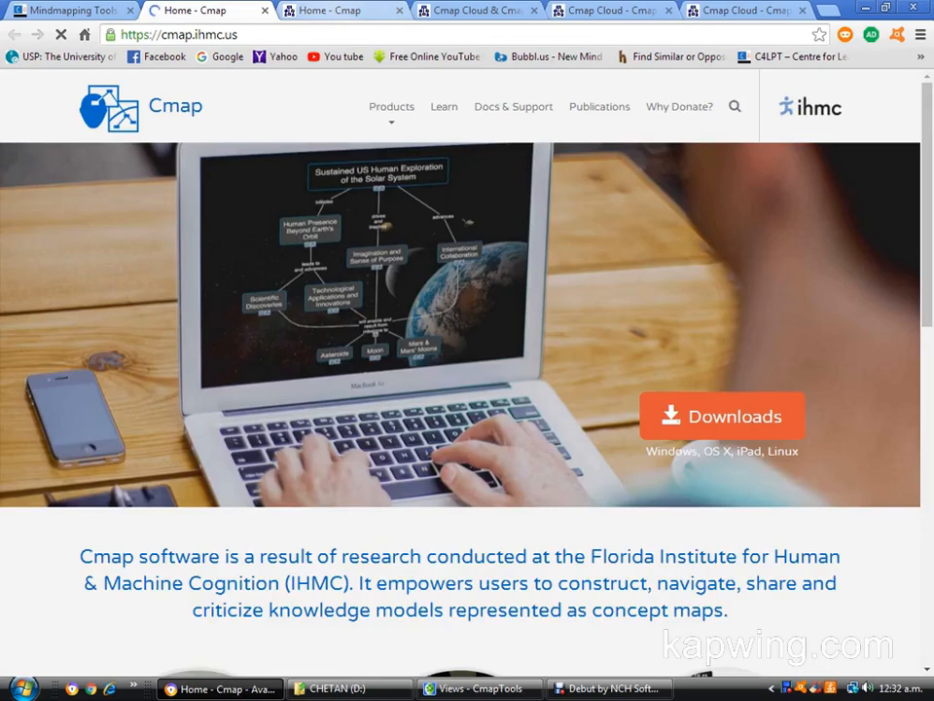
click(399, 10)
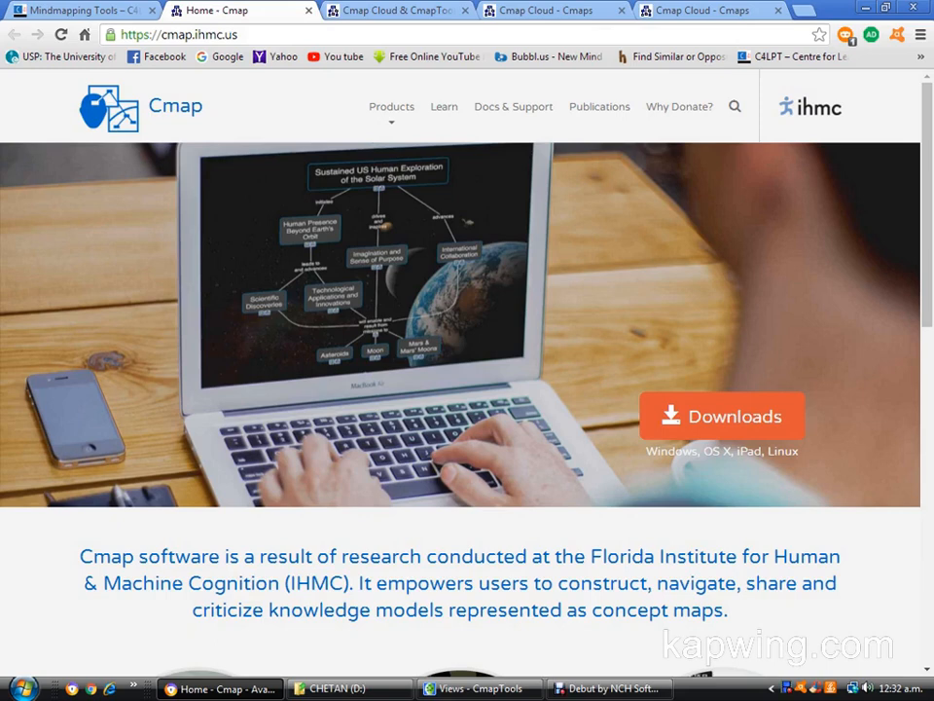
Go to the Cmap Cloud site by way of the "Cmap Cloud & CmapTools in the Cloud" product page.
mouse_move(391, 107)
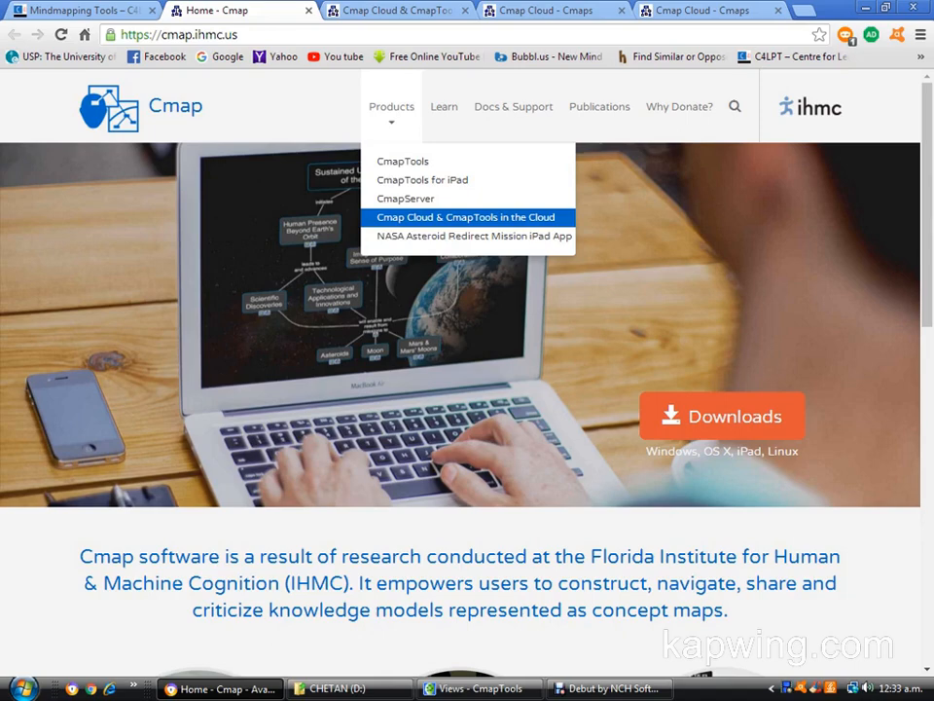
click(466, 218)
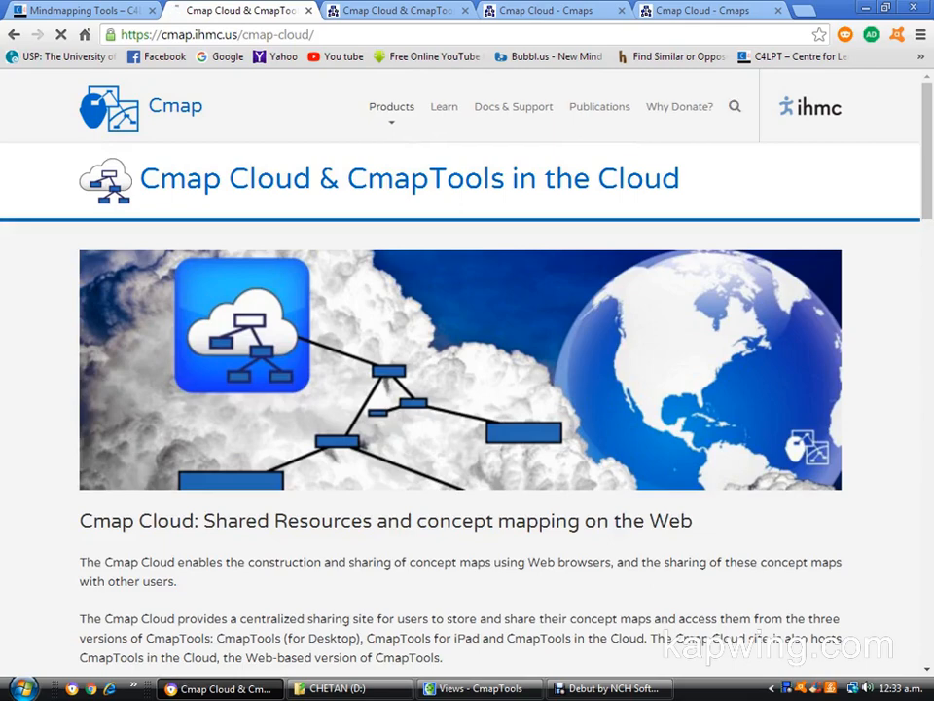
scroll(467, 389, down, 3)
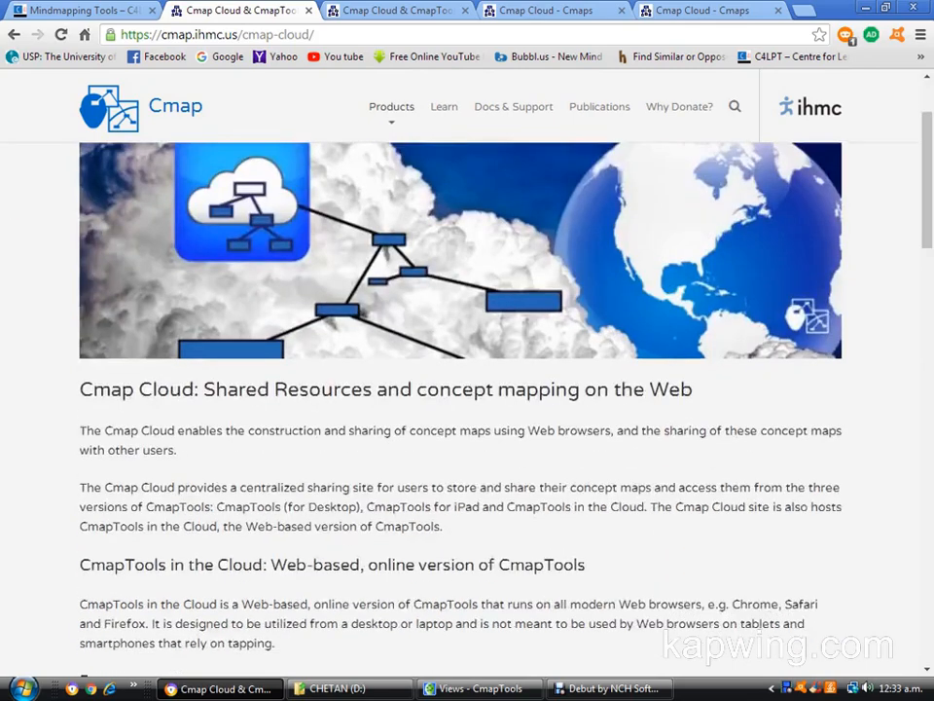
scroll(468, 389, down, 10)
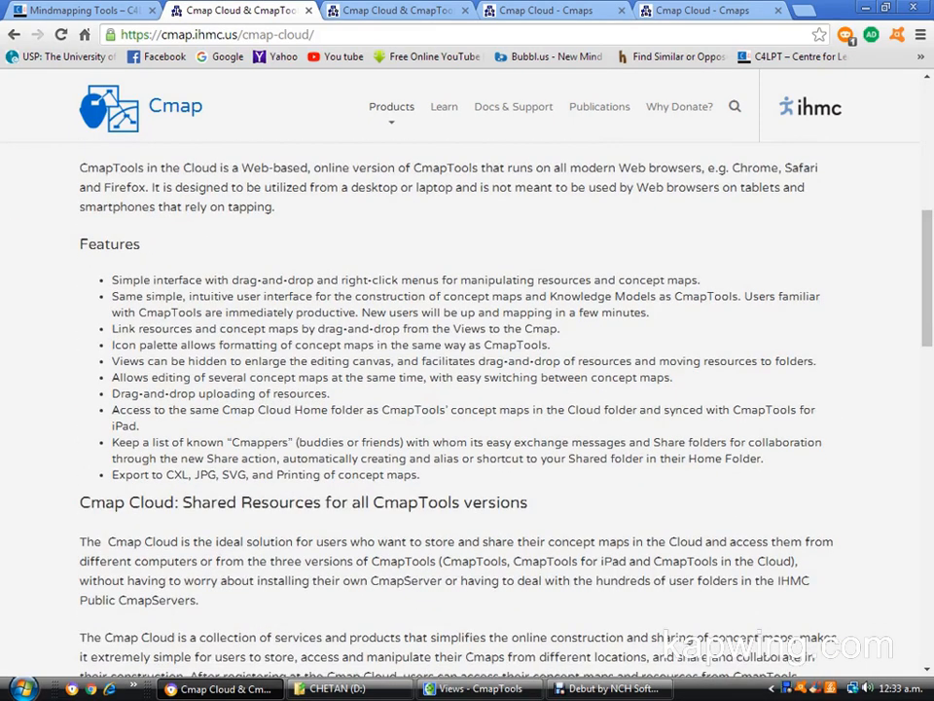
scroll(467, 389, down, 20)
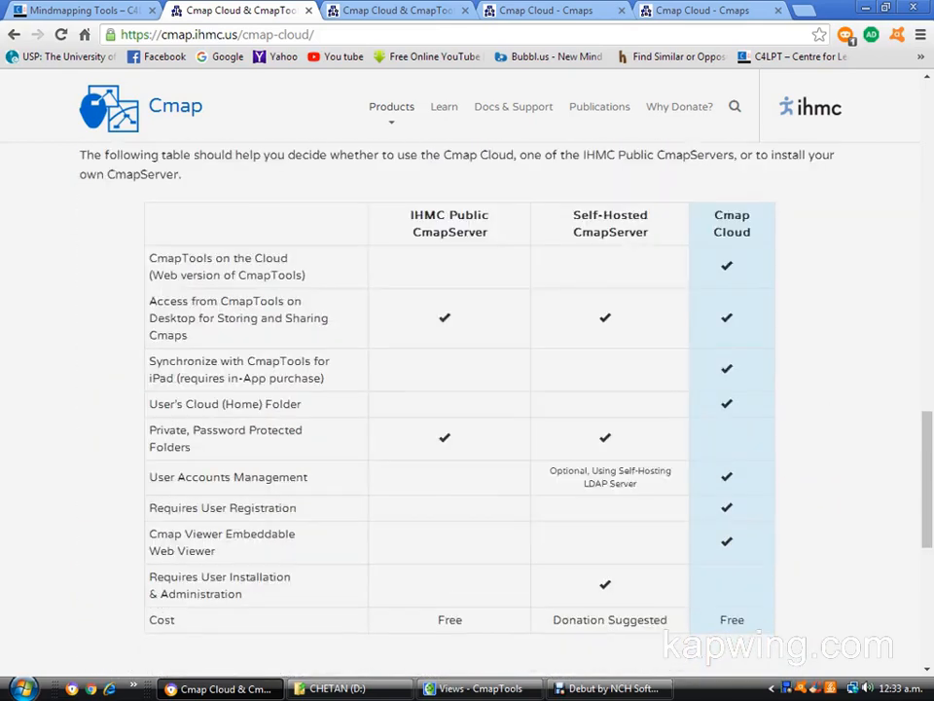
click(564, 504)
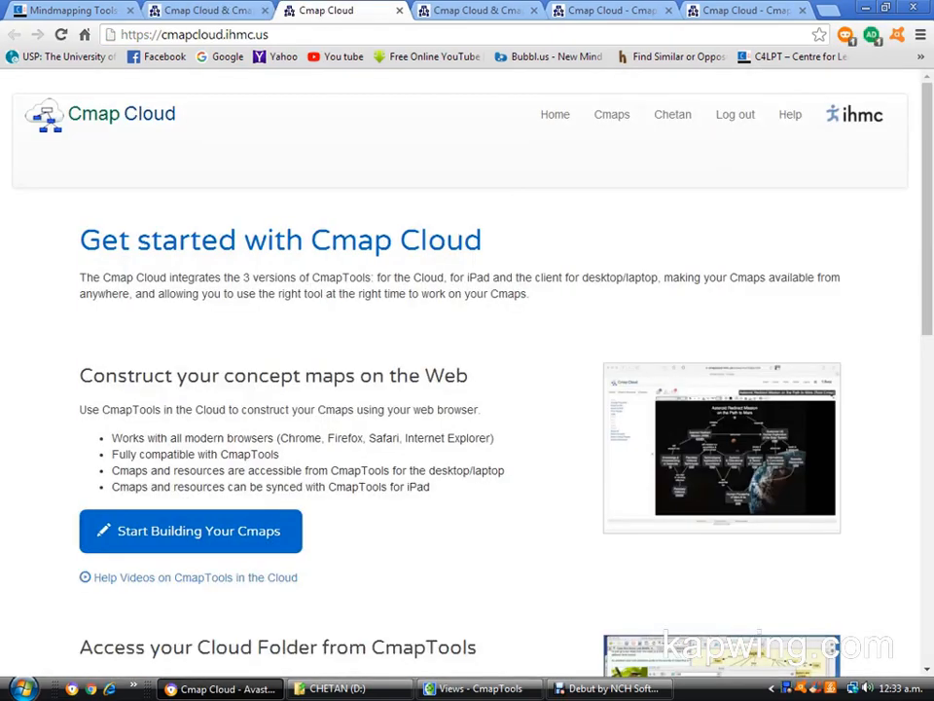
Start building Cmaps on the web and create a new blank Cmap.
click(191, 532)
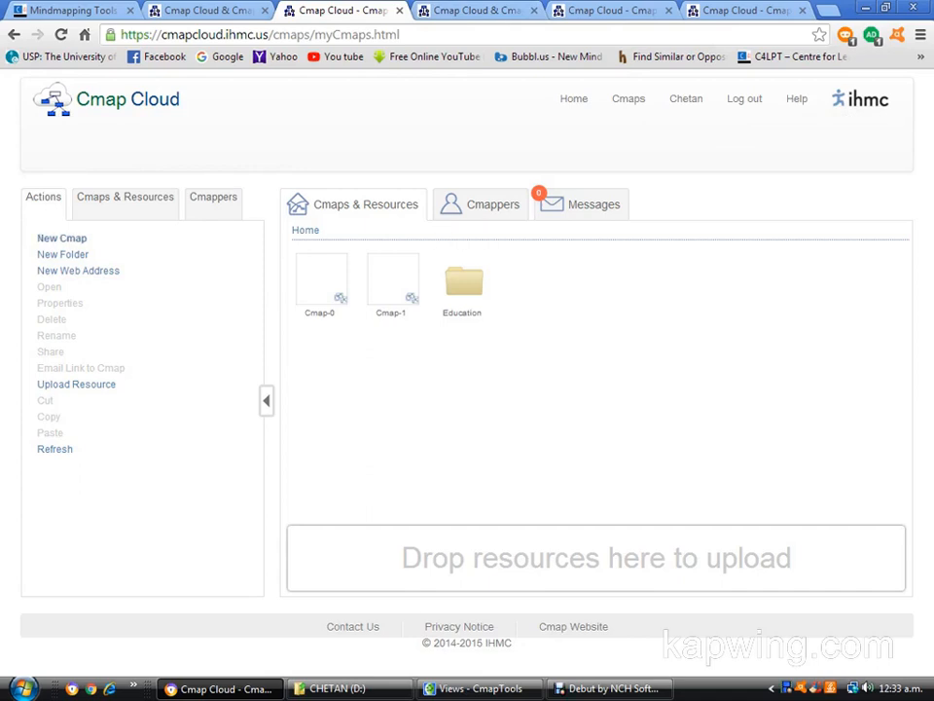
click(62, 238)
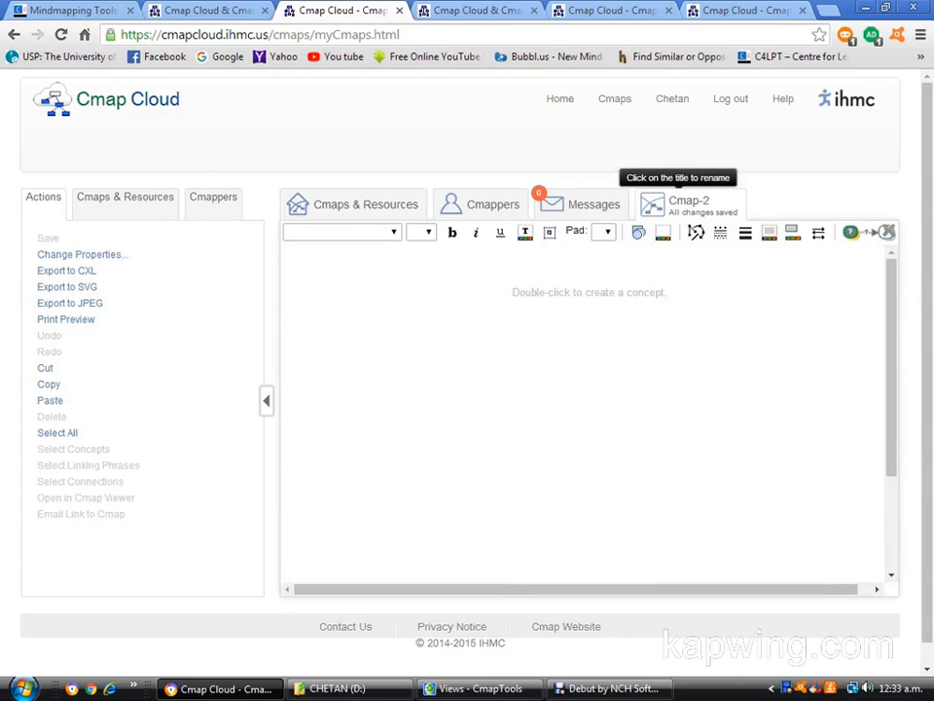
Add a concept near the top centre of the canvas reading "uses of technology in education", split after "technology".
double_click(590, 294)
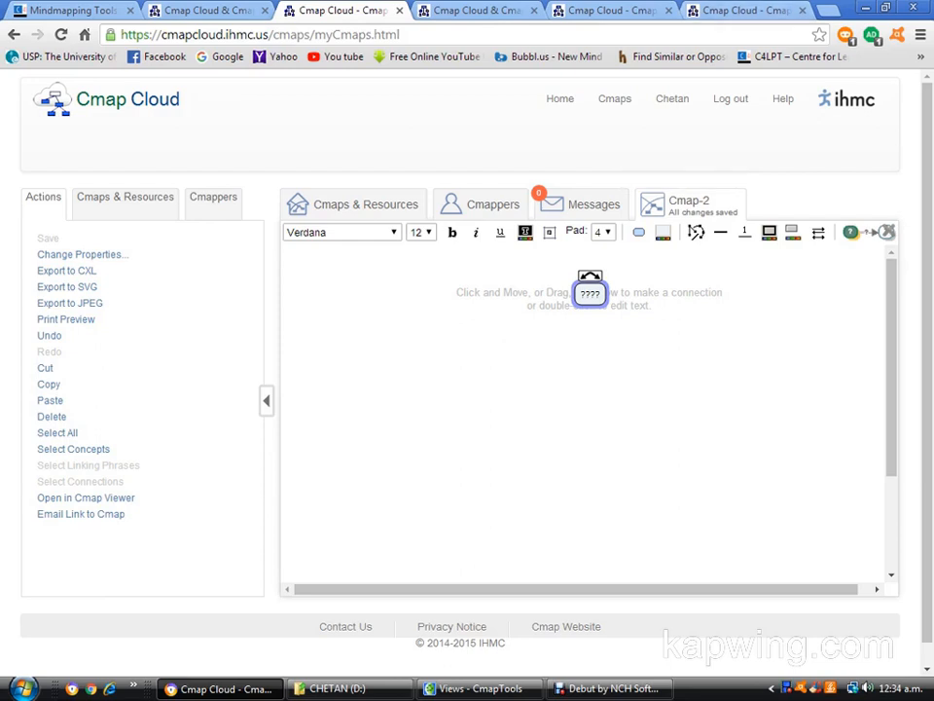
text(uses of technology)
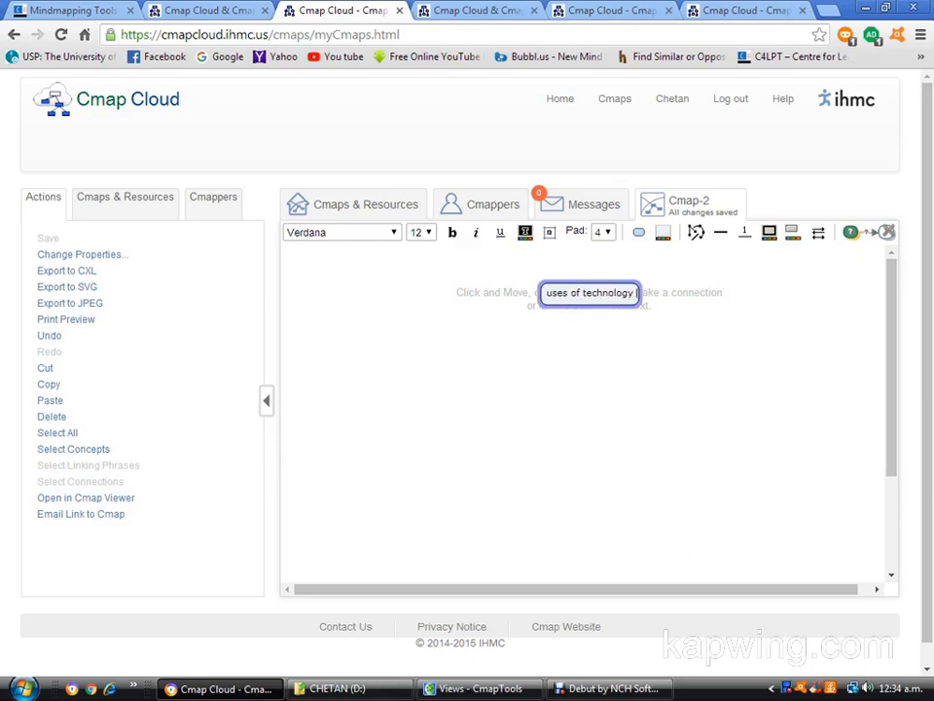
key(Return)
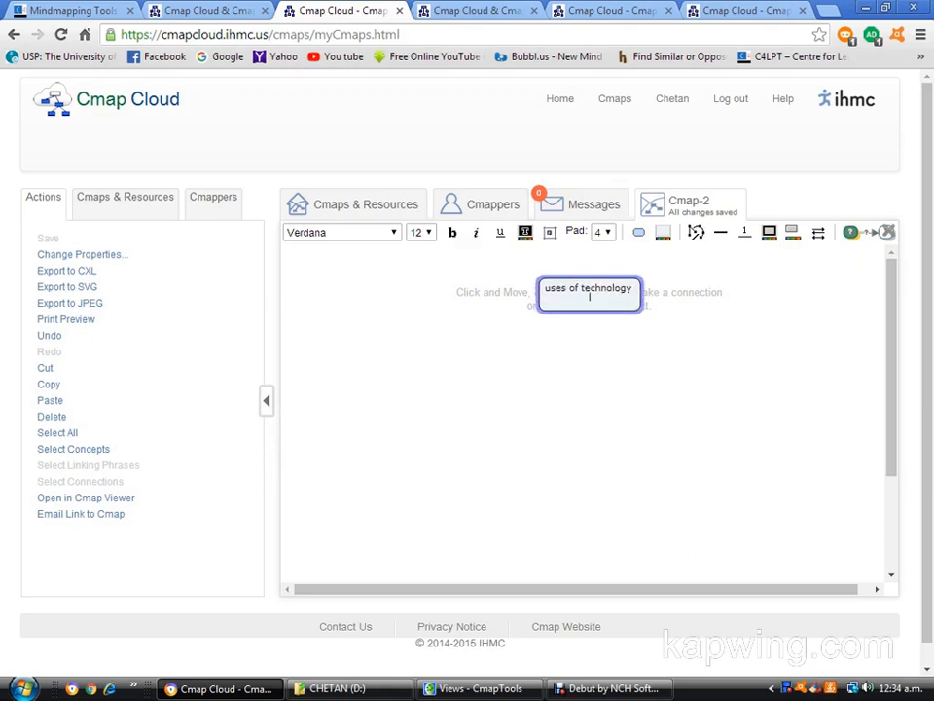
text(in education)
key(Return)
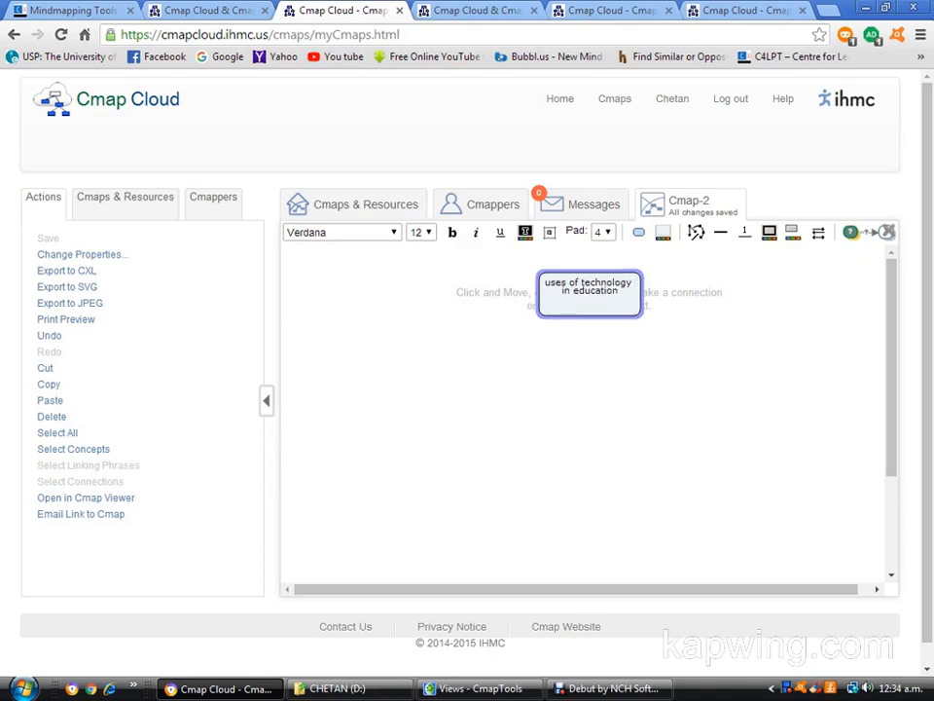
click(591, 518)
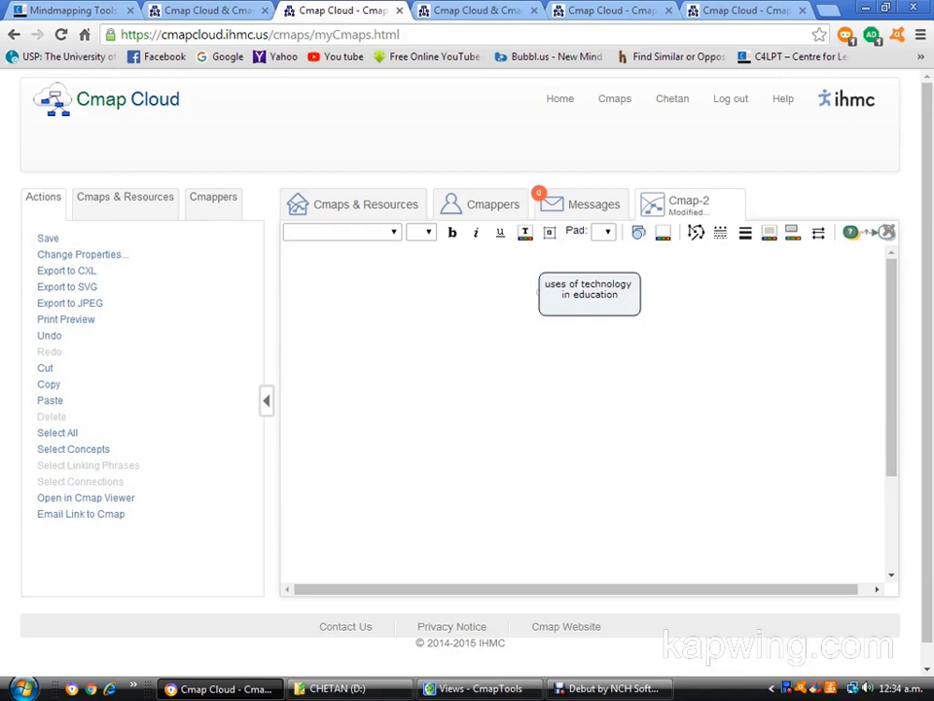
Connect the "uses of technology in education" concept to a new concept at its lower left, labelling the link "communicate".
click(589, 289)
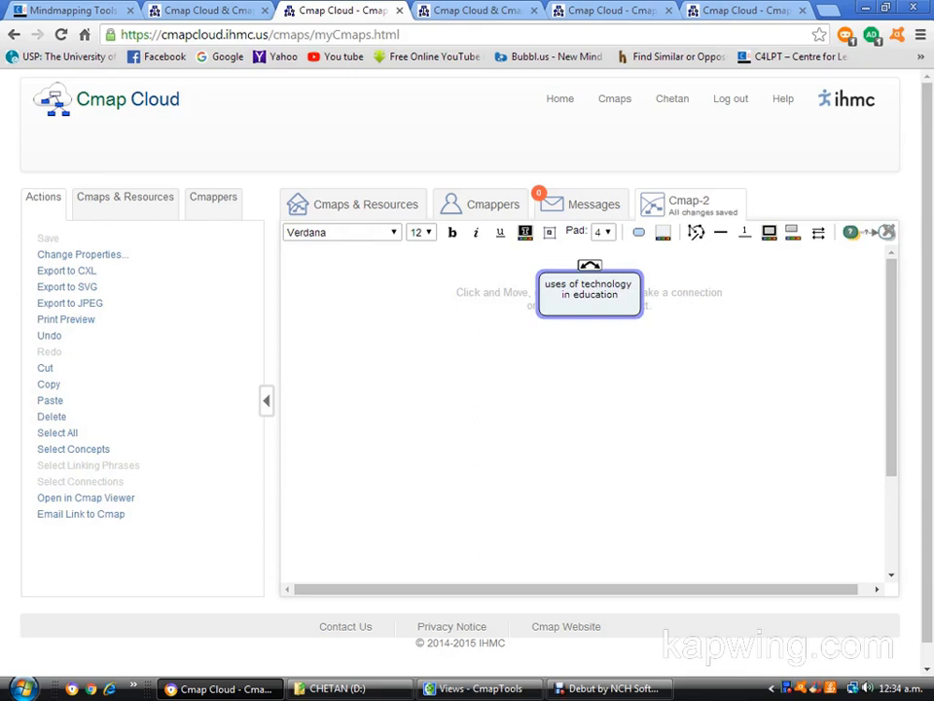
drag(589, 265, 399, 420)
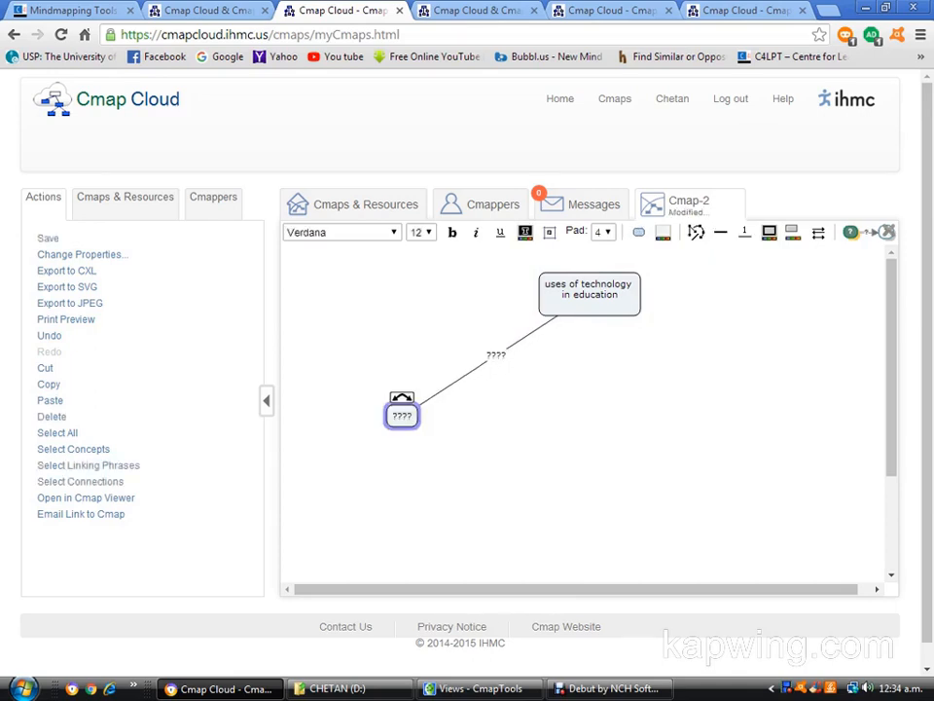
click(496, 355)
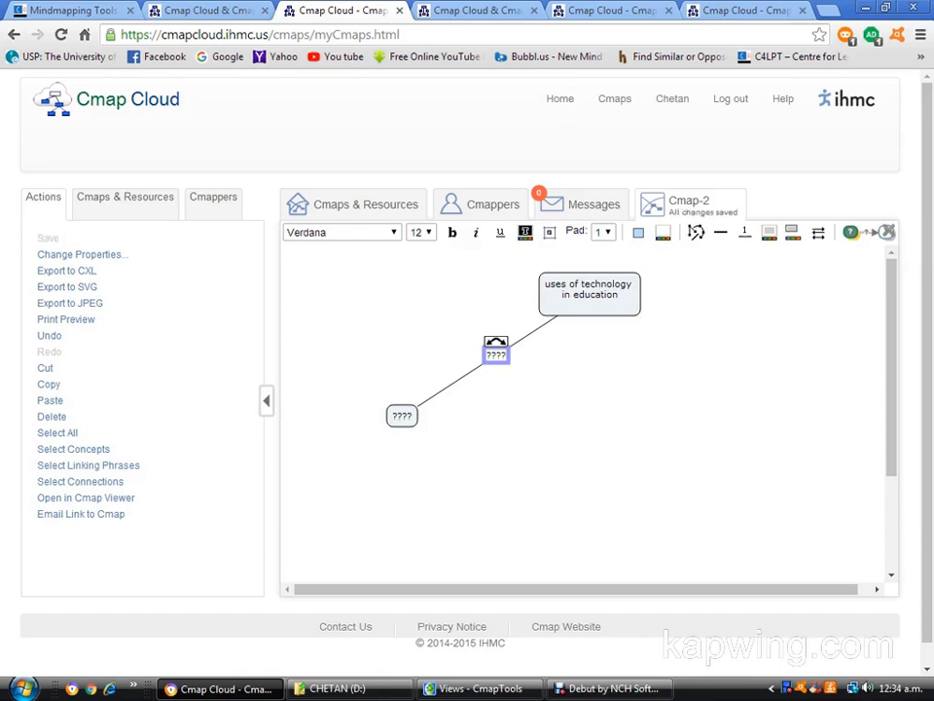
text(commu)
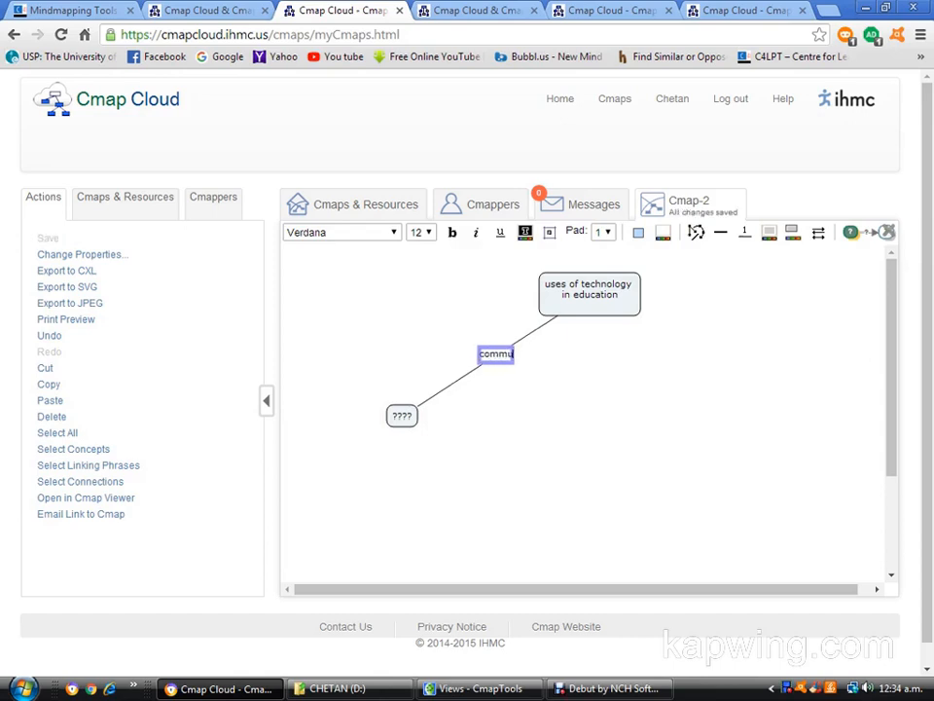
text(nicate)
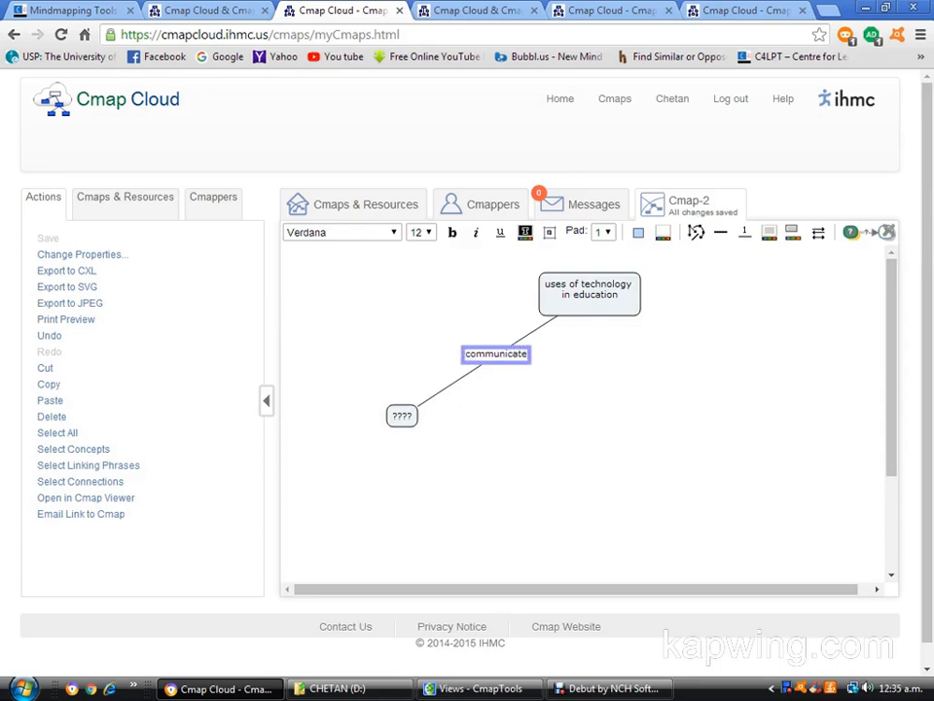
Fill the concept at the end of the "communicate" link with "chat" and "video conference" on separate lines.
click(402, 417)
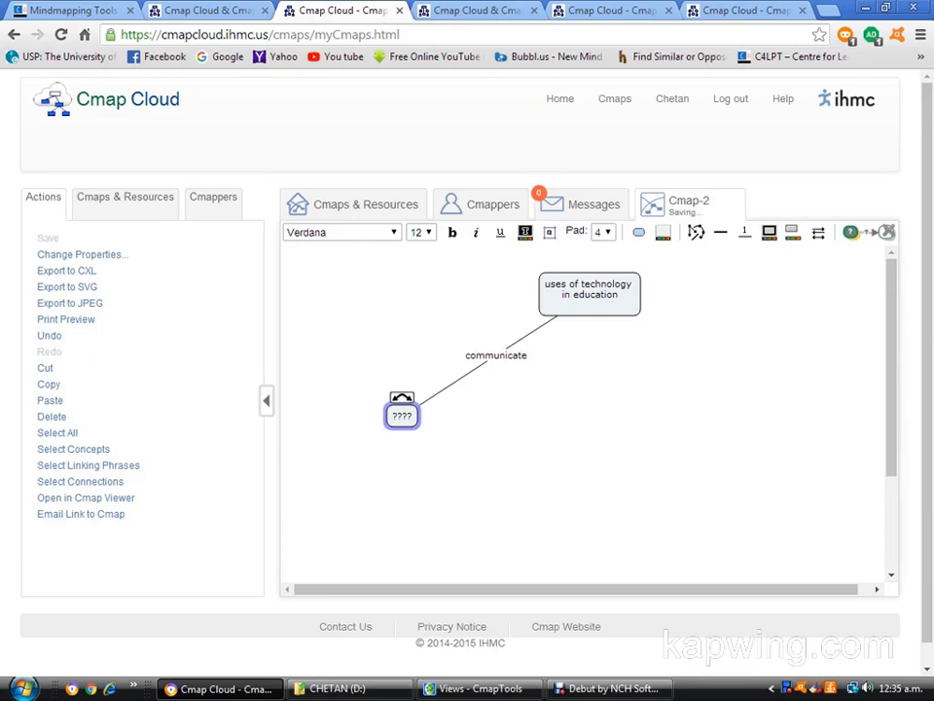
text(chat)
key(Return)
text(video conference)
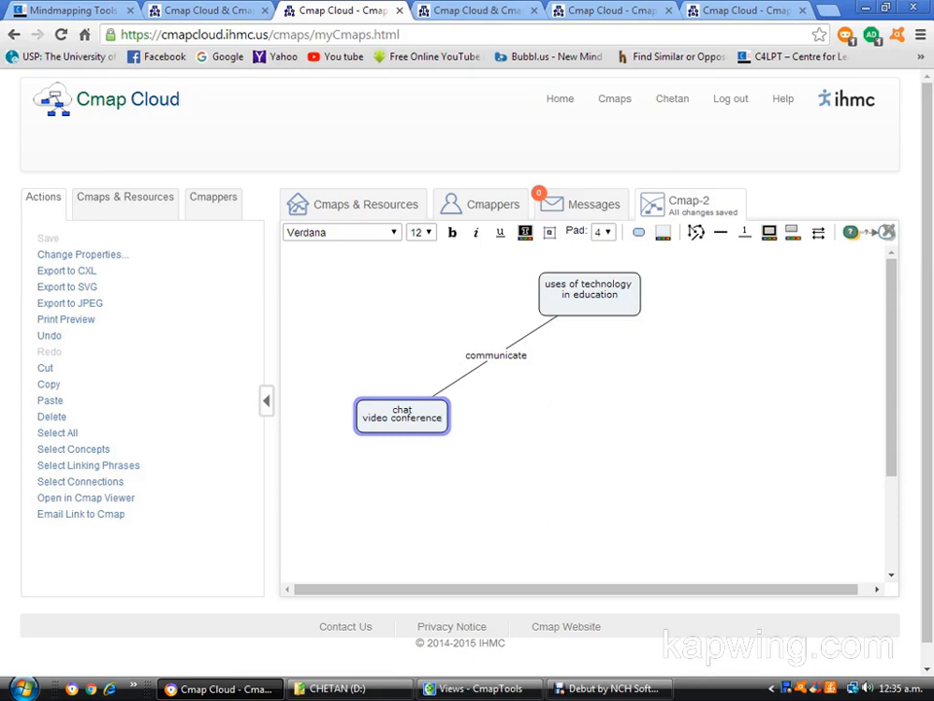
Connect the "uses of technology in education" concept to a new concept at its lower right, labelling the link "search".
click(590, 296)
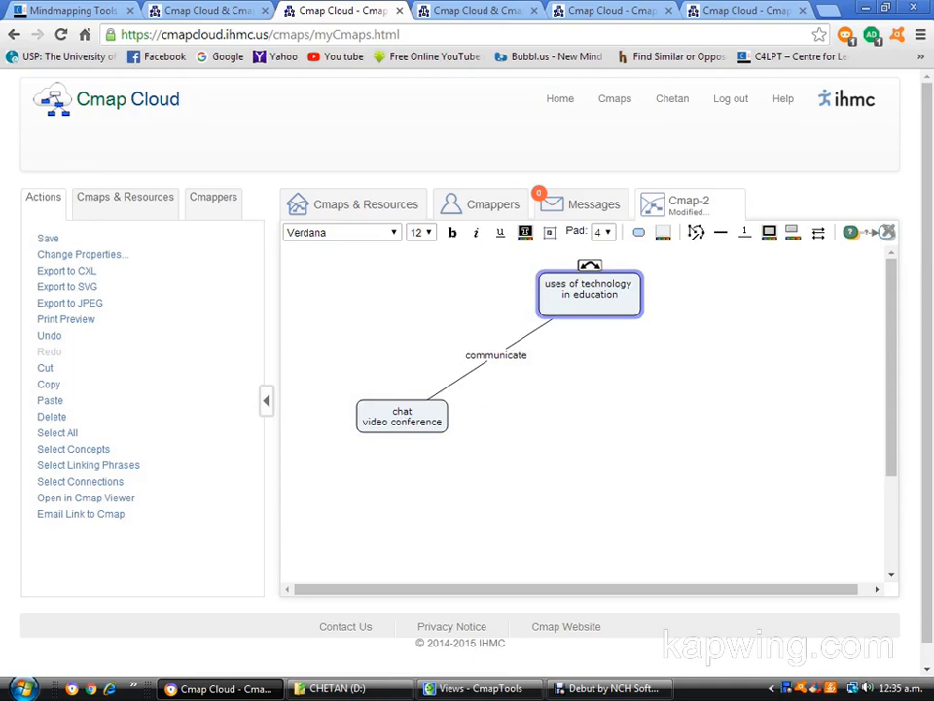
drag(590, 265, 662, 425)
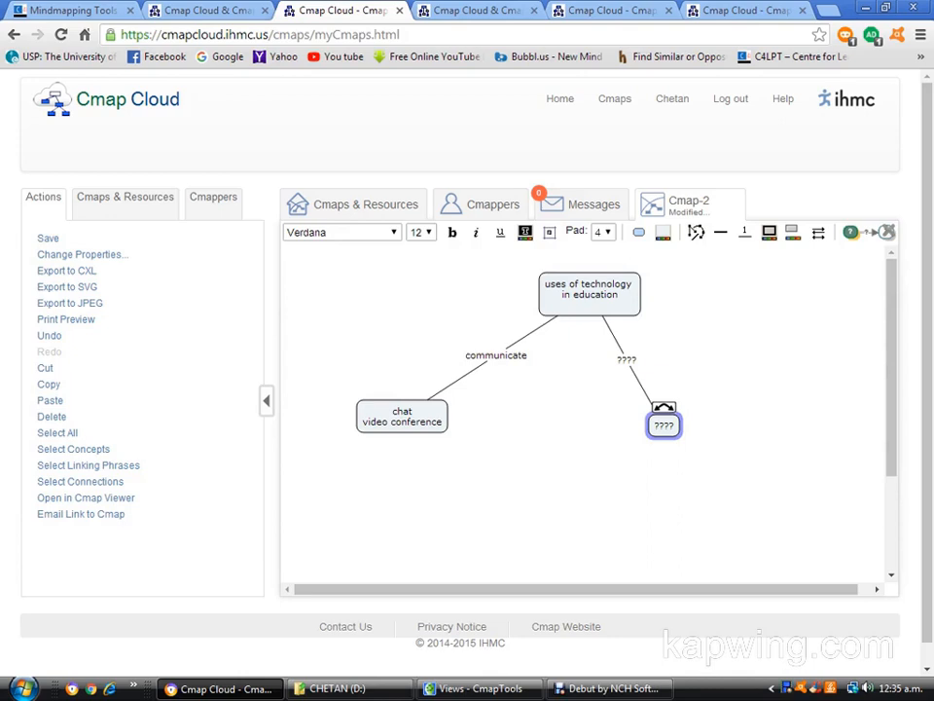
click(627, 360)
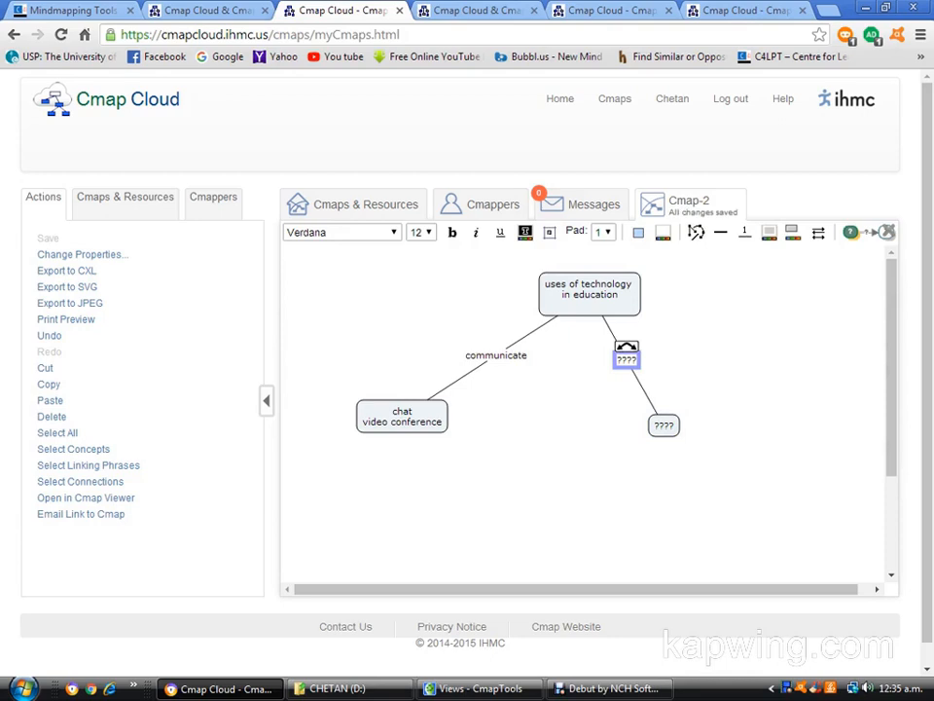
text(s)
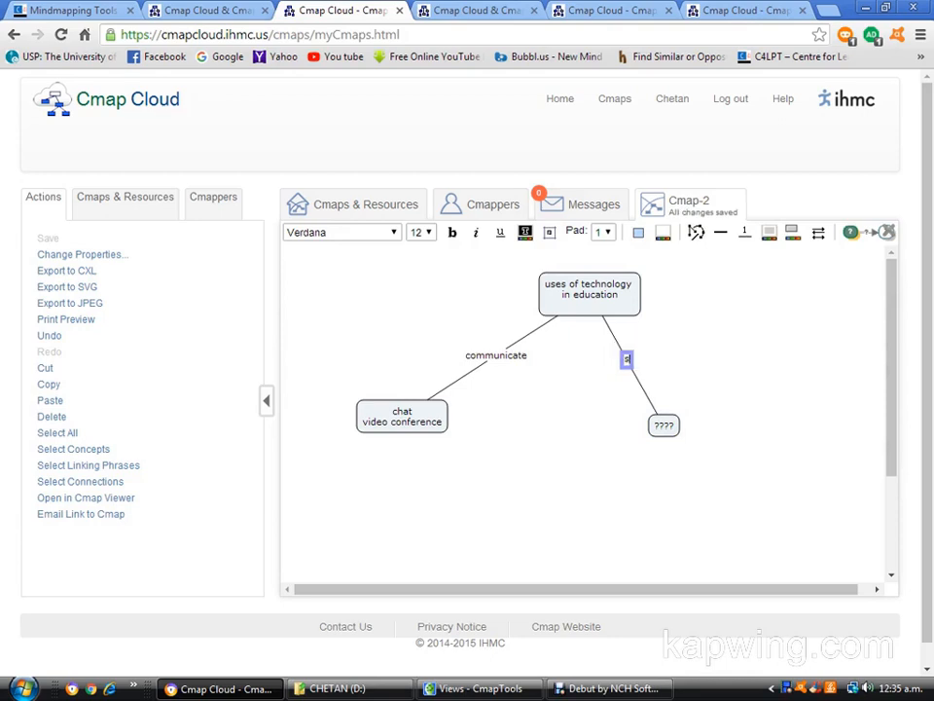
text(earch)
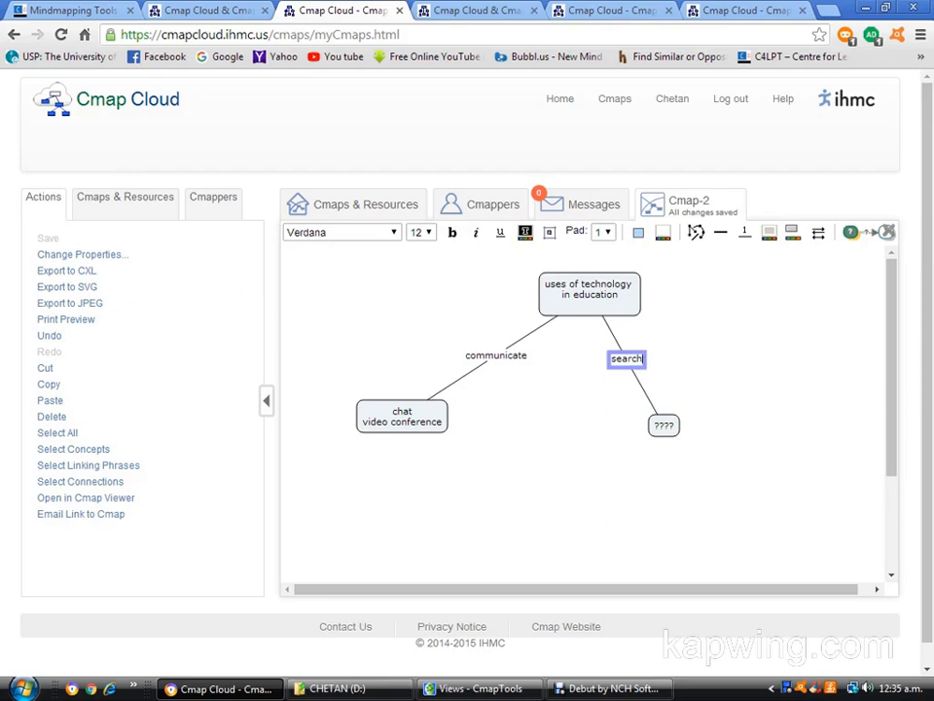
click(664, 426)
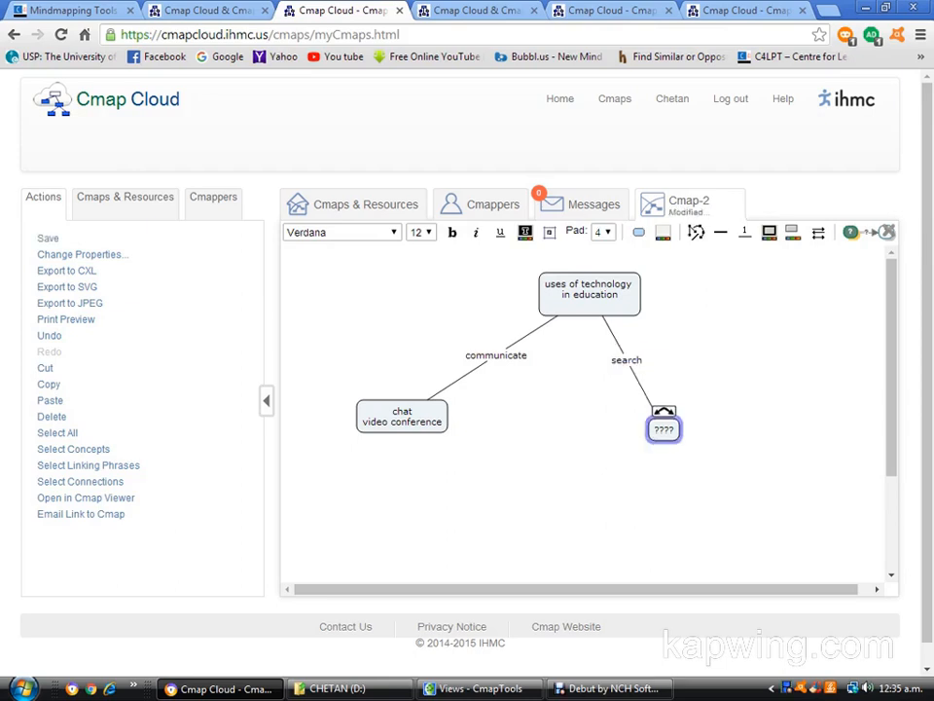
Fill the concept at the end of the "search" link with "database" and "google" on separate lines.
text(database)
key(Return)
text(google)
click(592, 516)
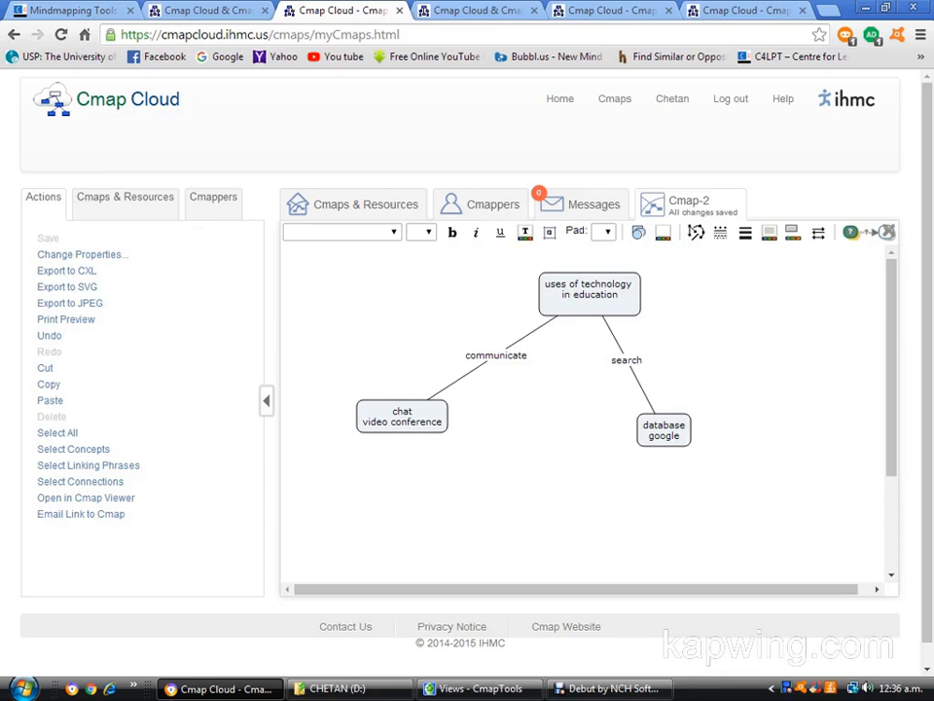
Link the "chat video conference" concept to a new blank concept overlapping the edge of the "database google" concept.
click(402, 417)
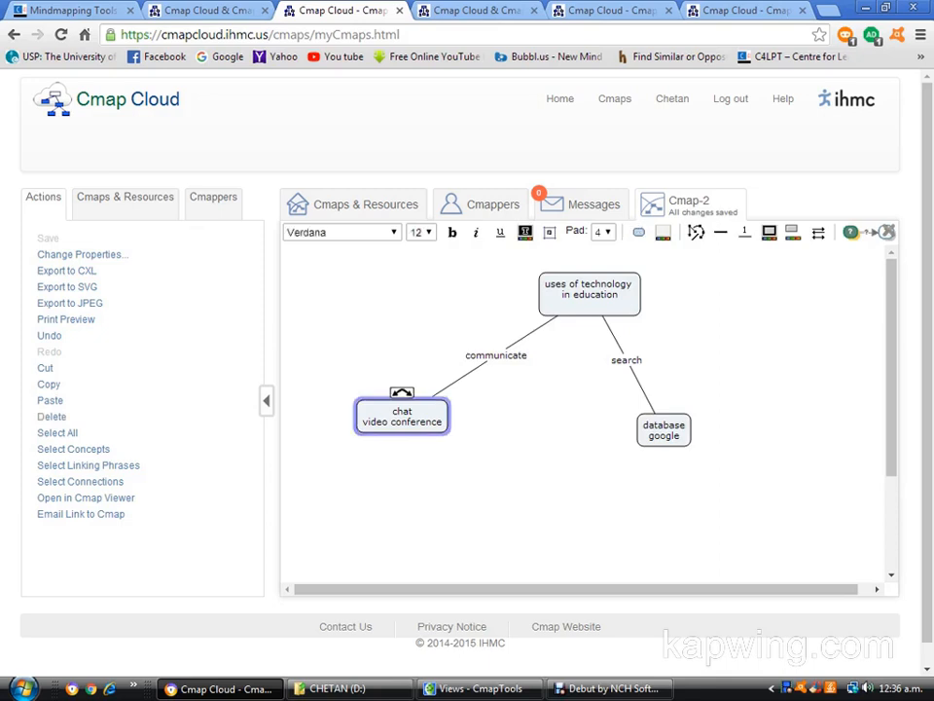
drag(402, 392, 634, 427)
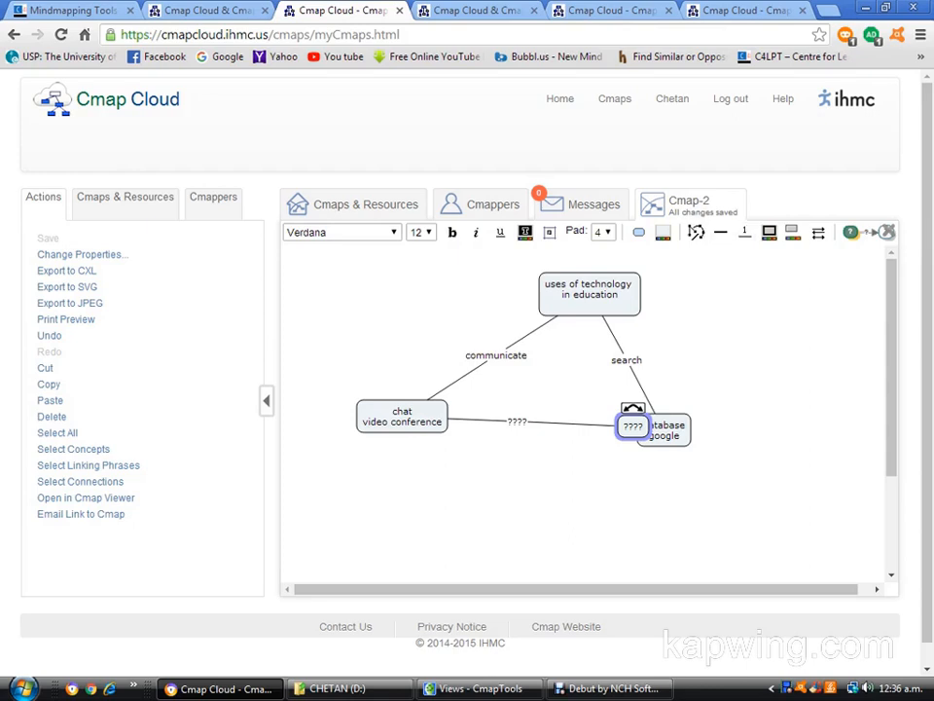
Open the "Use of technology in teaching" map from the Education folder.
click(365, 204)
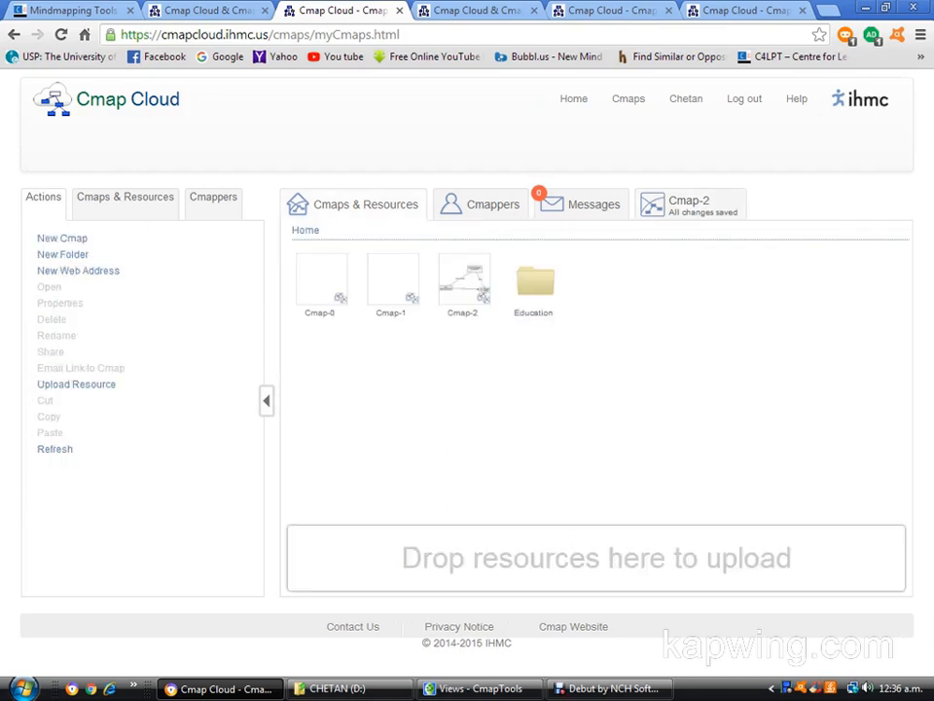
double_click(536, 281)
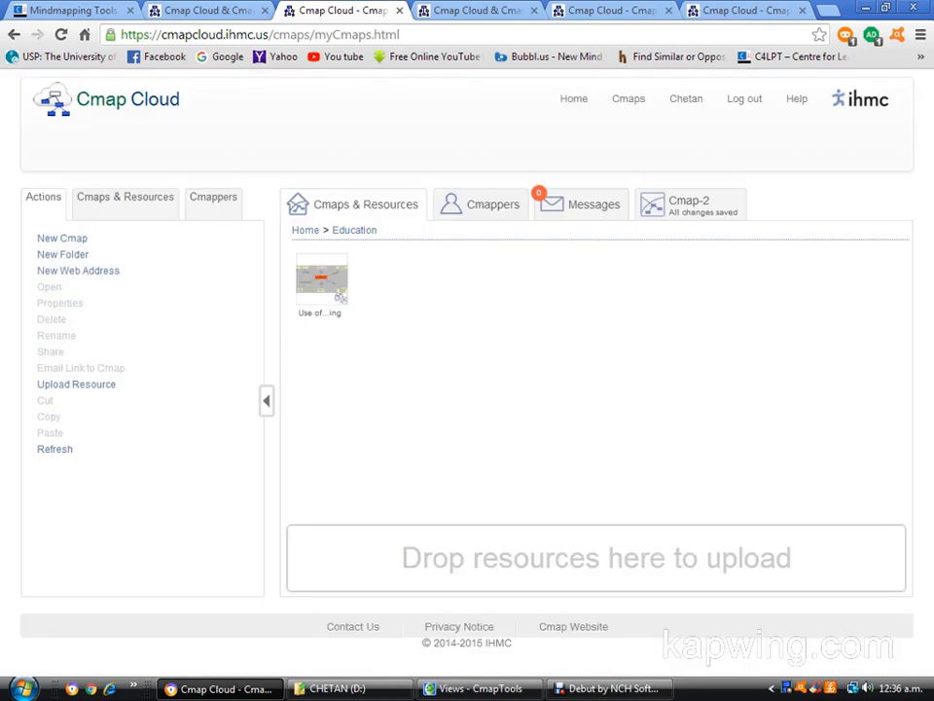
double_click(321, 279)
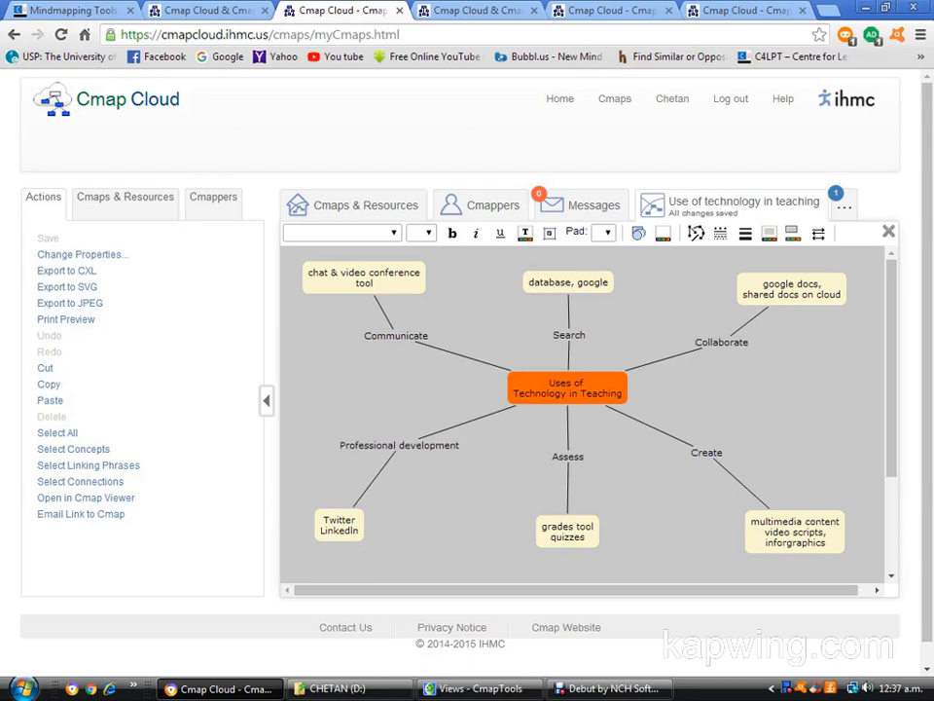
Return to the Home level of the stored Cmaps and resources and select the Education folder.
click(353, 205)
click(305, 232)
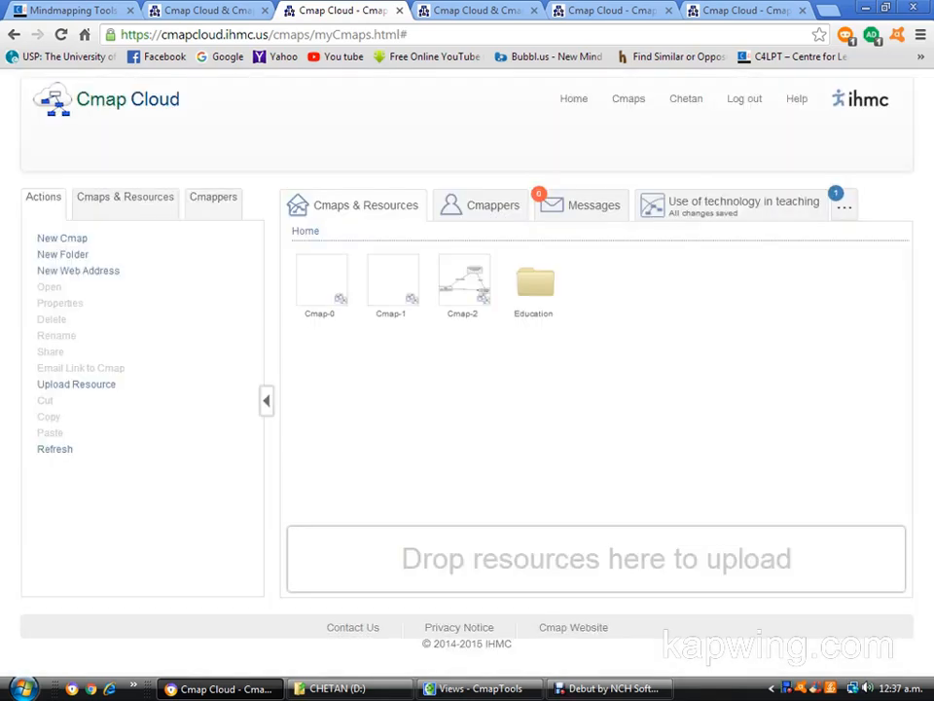
click(533, 283)
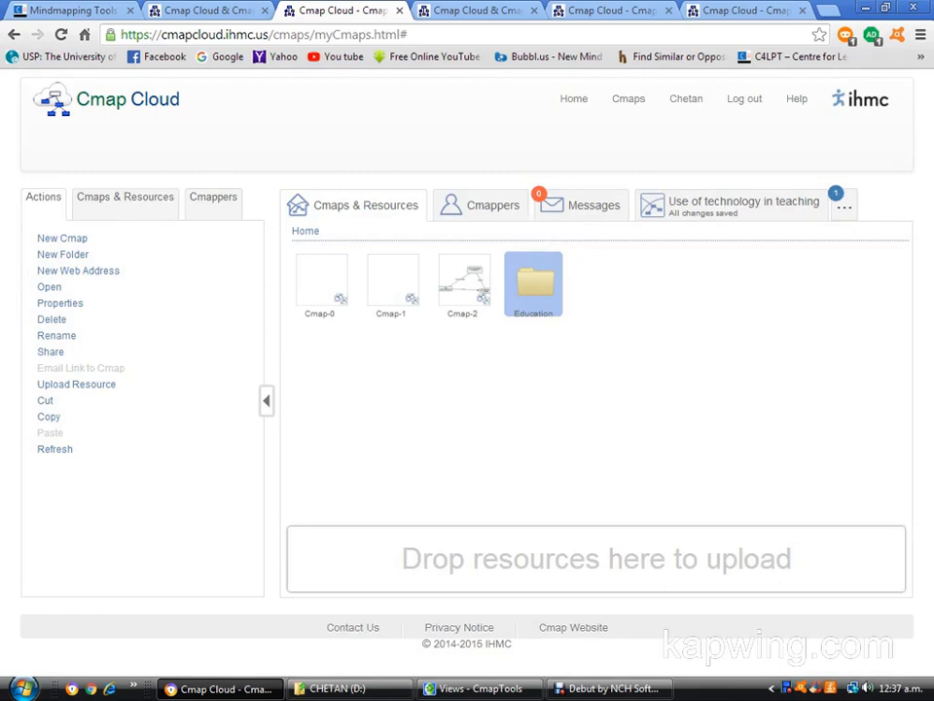
click(213, 197)
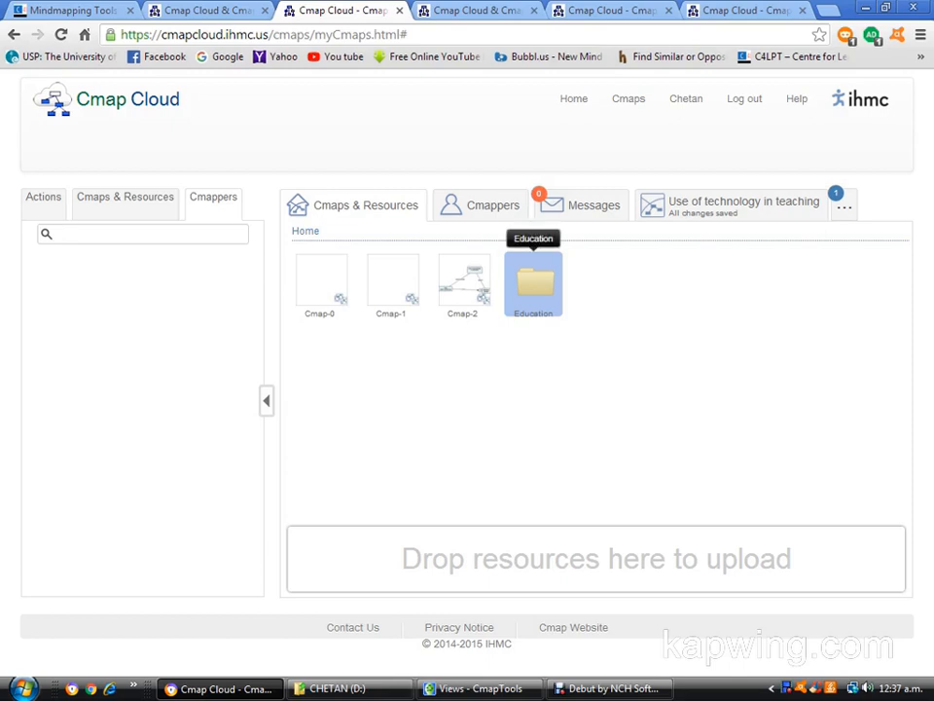
drag(533, 287, 488, 382)
drag(219, 373, 555, 292)
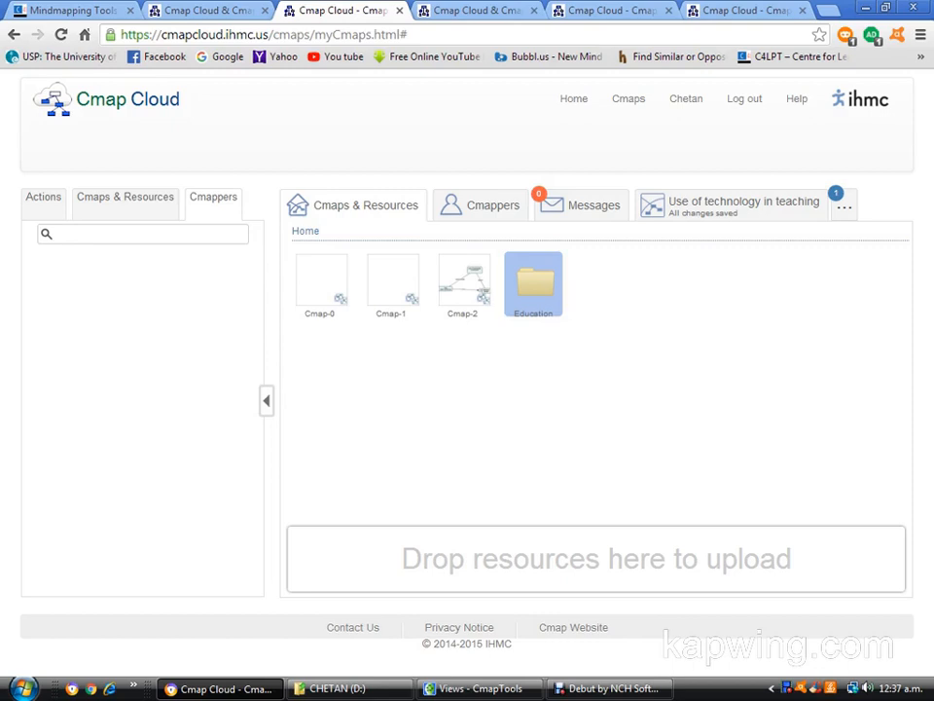
Start sharing the Education folder and add the recipient's e-mail address to the list of people to share with.
click(43, 198)
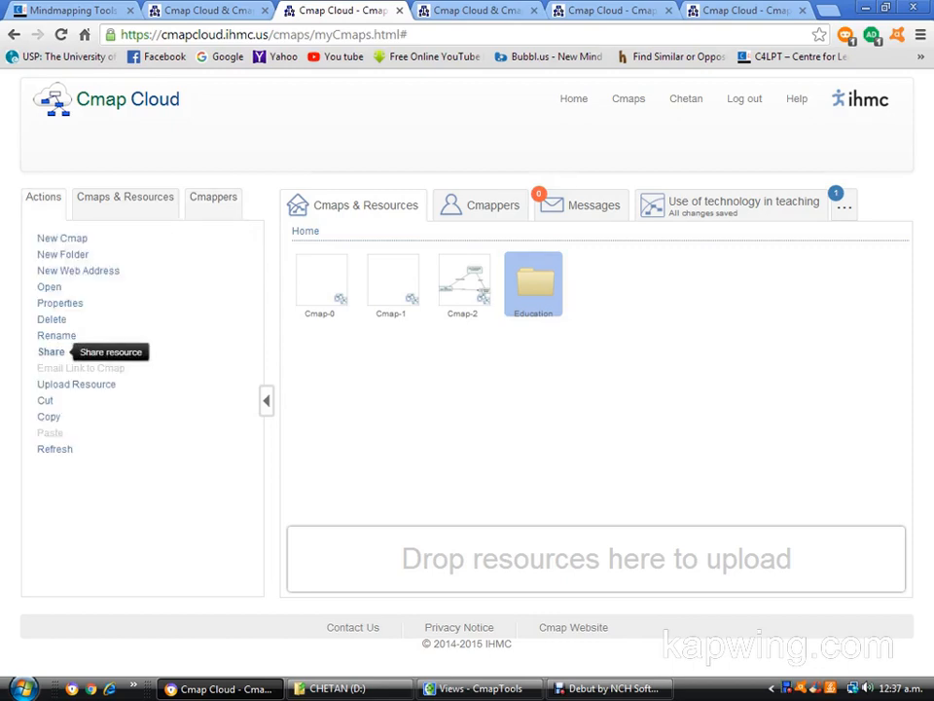
click(50, 351)
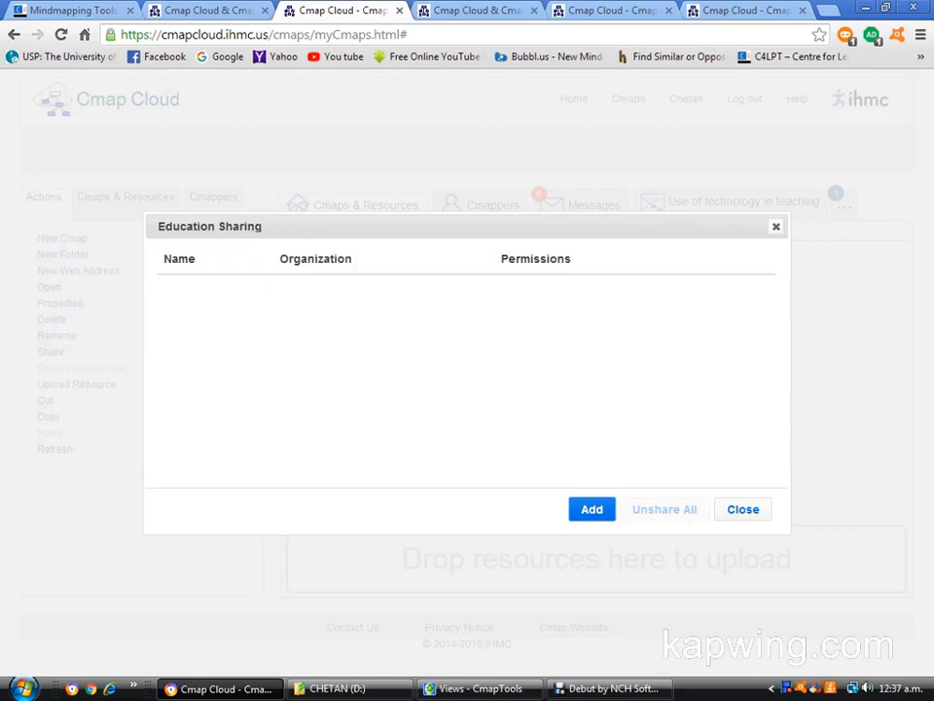
click(591, 508)
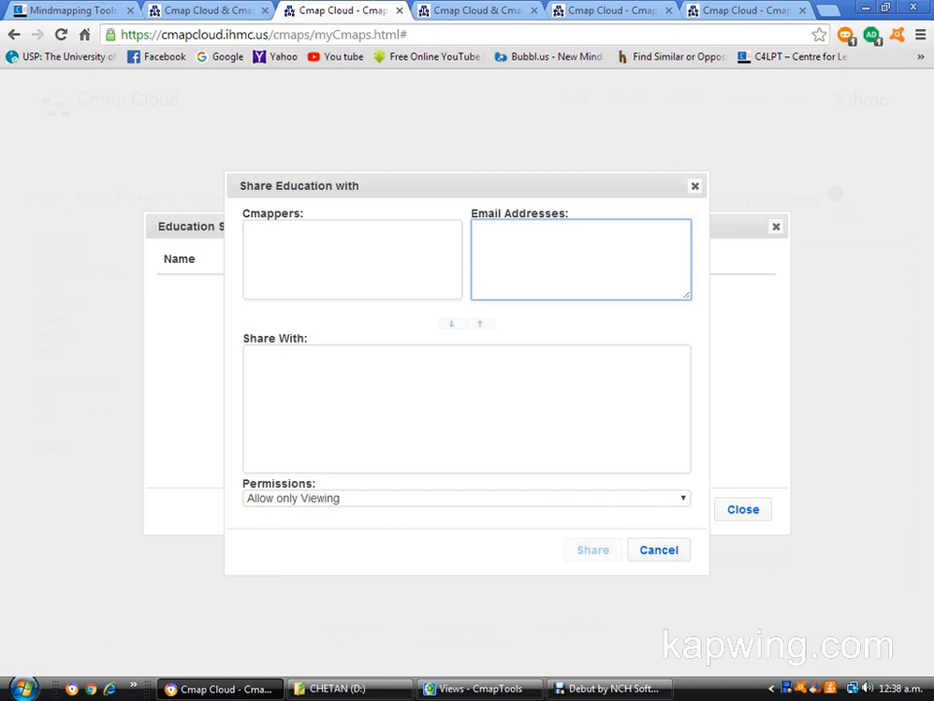
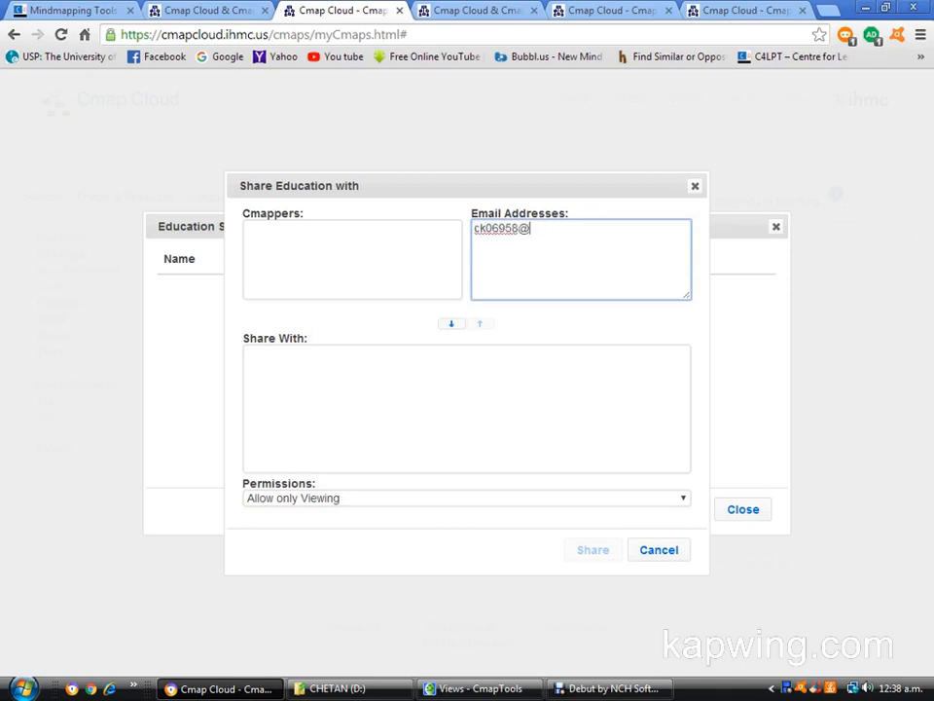
key(Return)
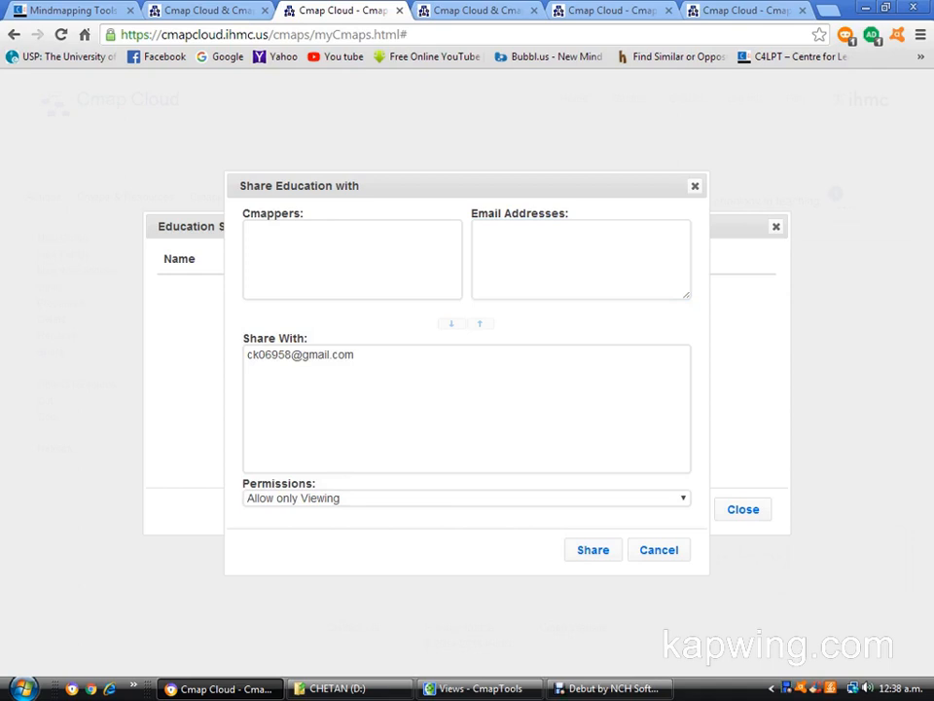
Review the permission levels, share the Education folder with "Allow only Viewing", and close its sharing settings.
click(683, 498)
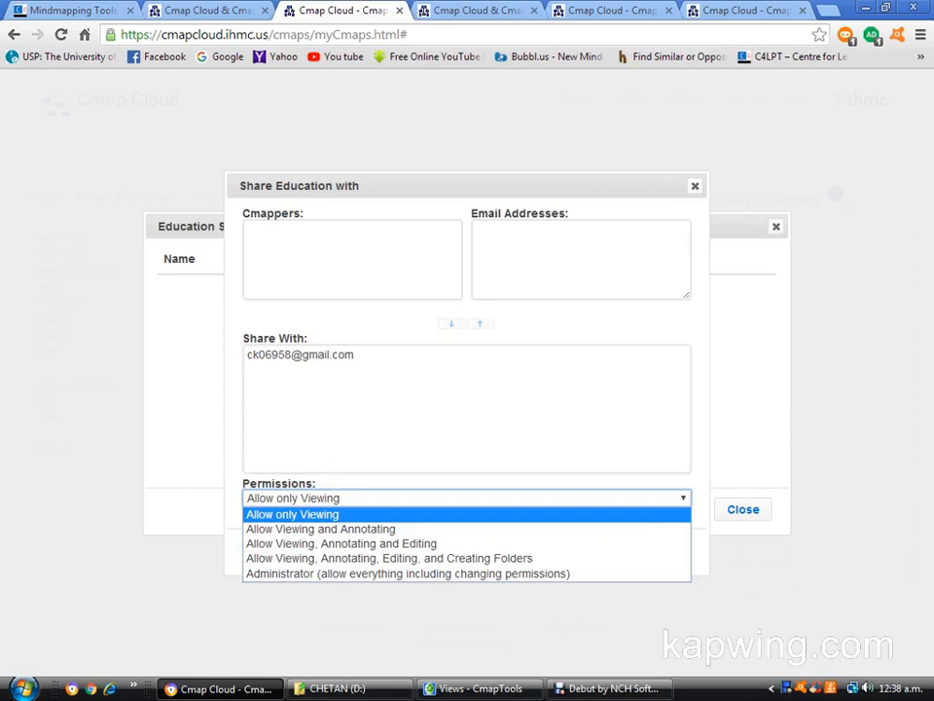
key(Down)
key(Down)
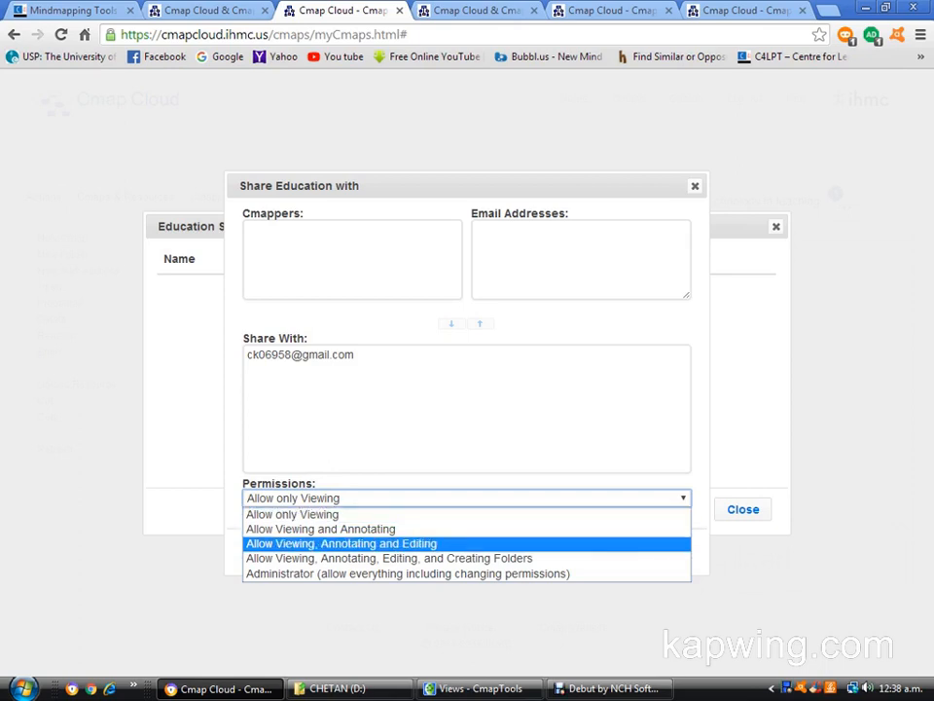
key(Down)
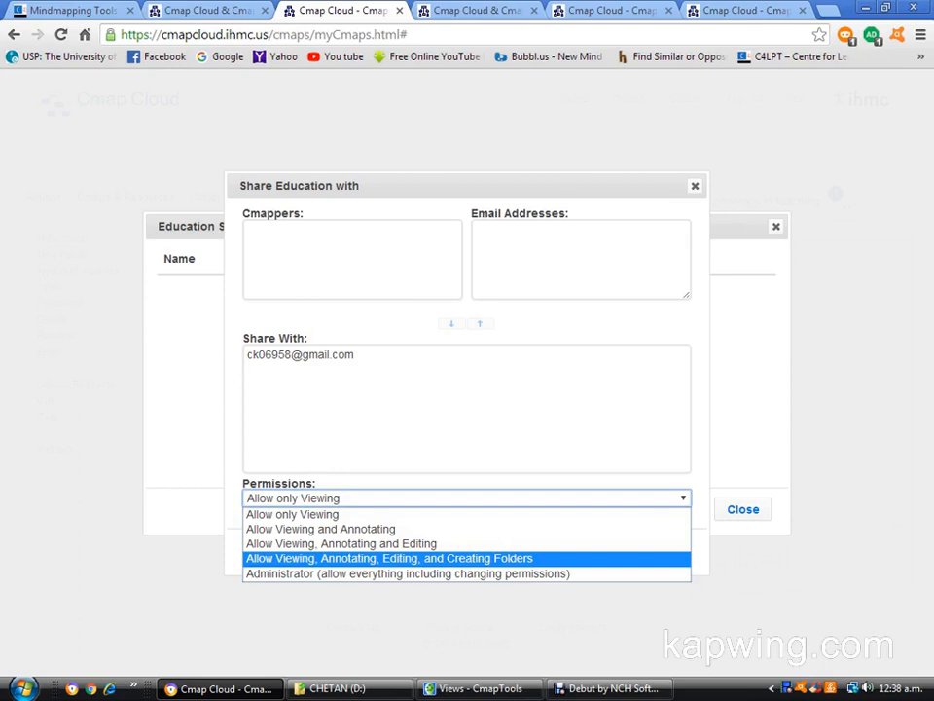
key(Escape)
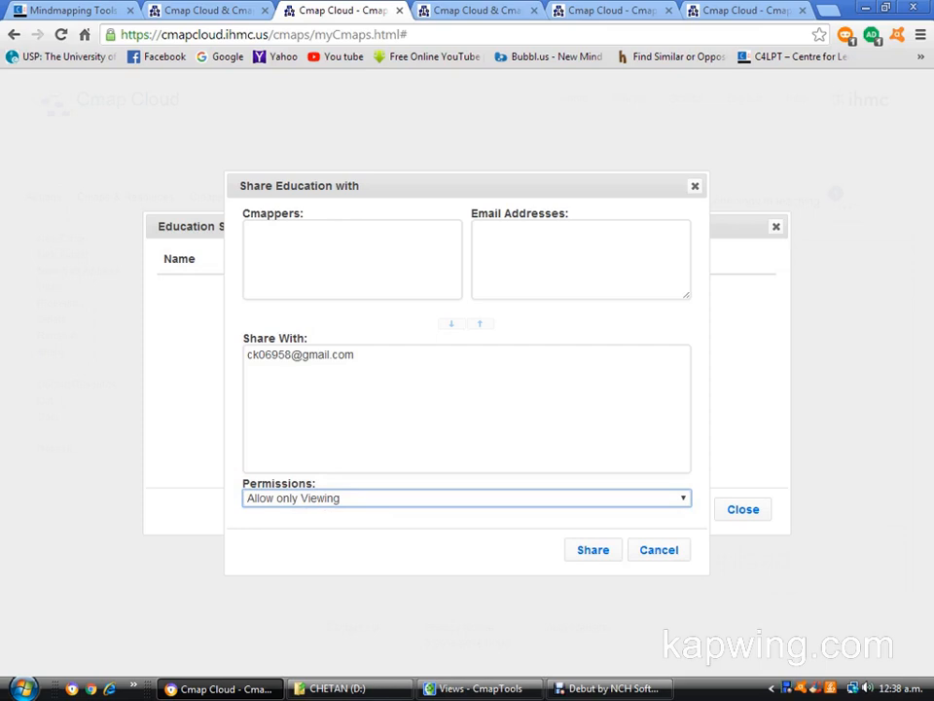
click(592, 549)
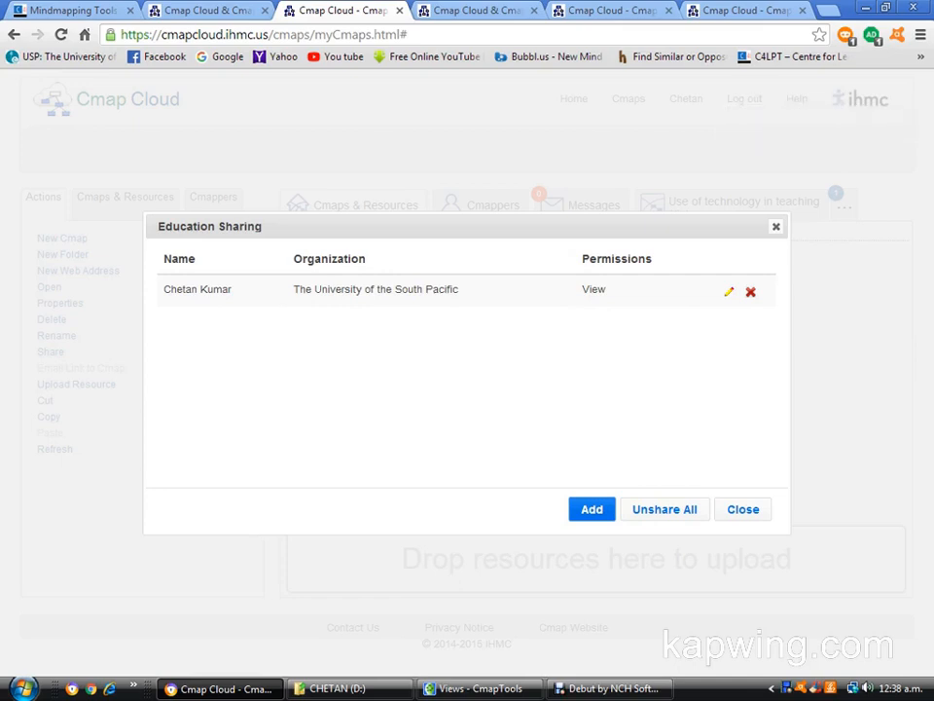
click(744, 509)
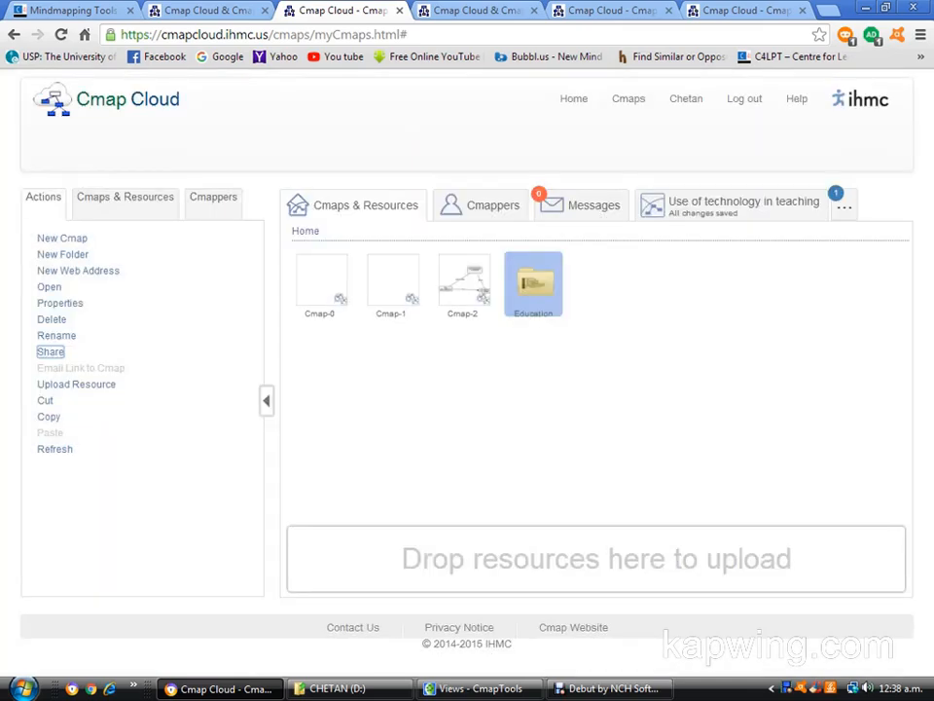
Switch to CmapTools and open the "Use of technology in teaching" map from the Education cloud folder.
click(478, 688)
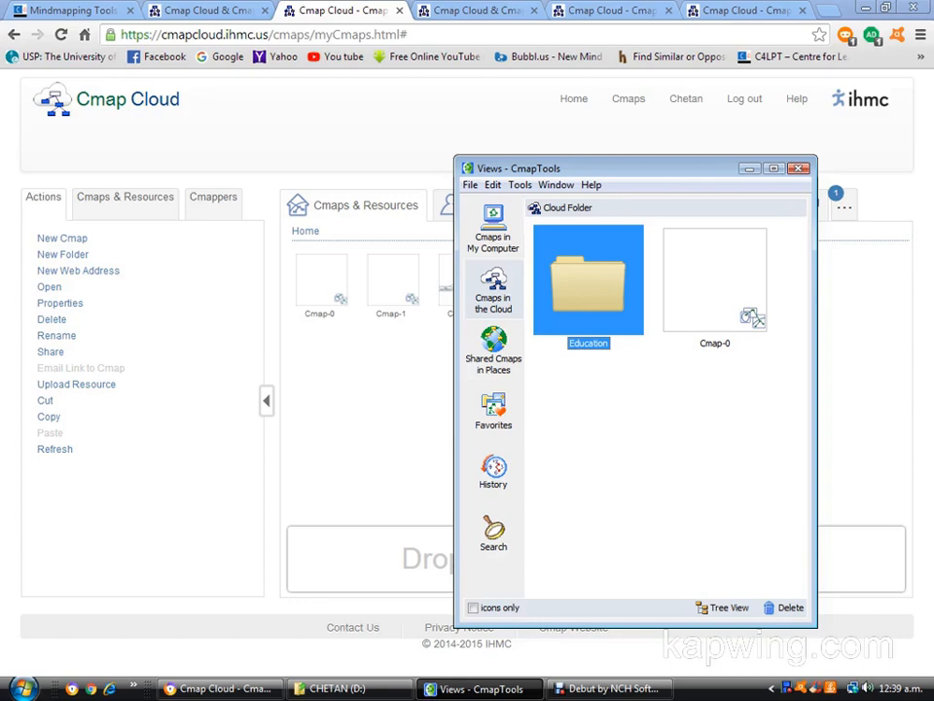
click(493, 229)
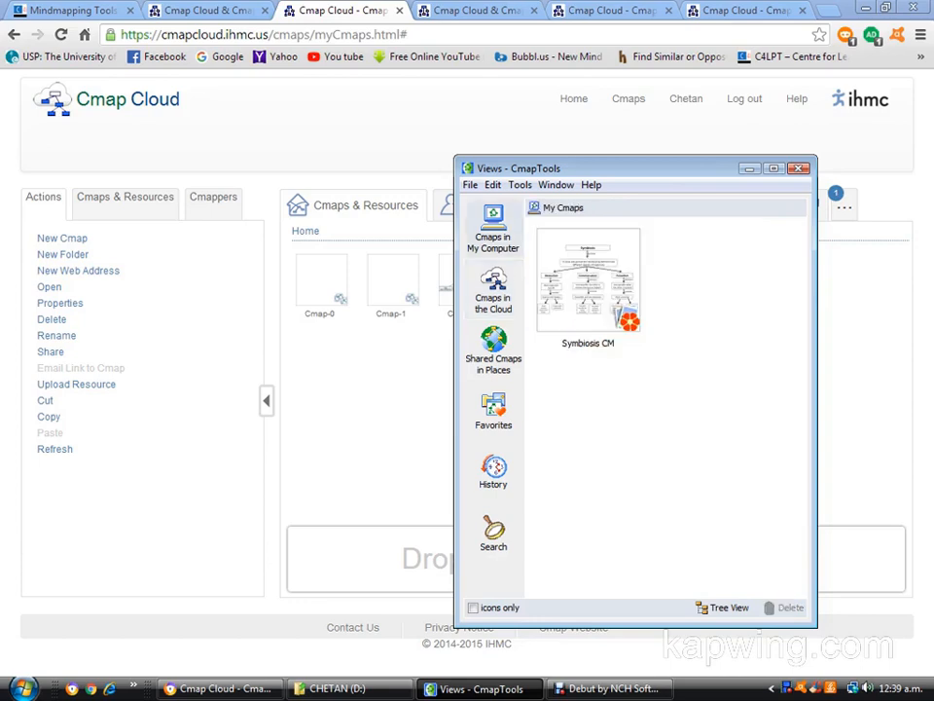
click(493, 290)
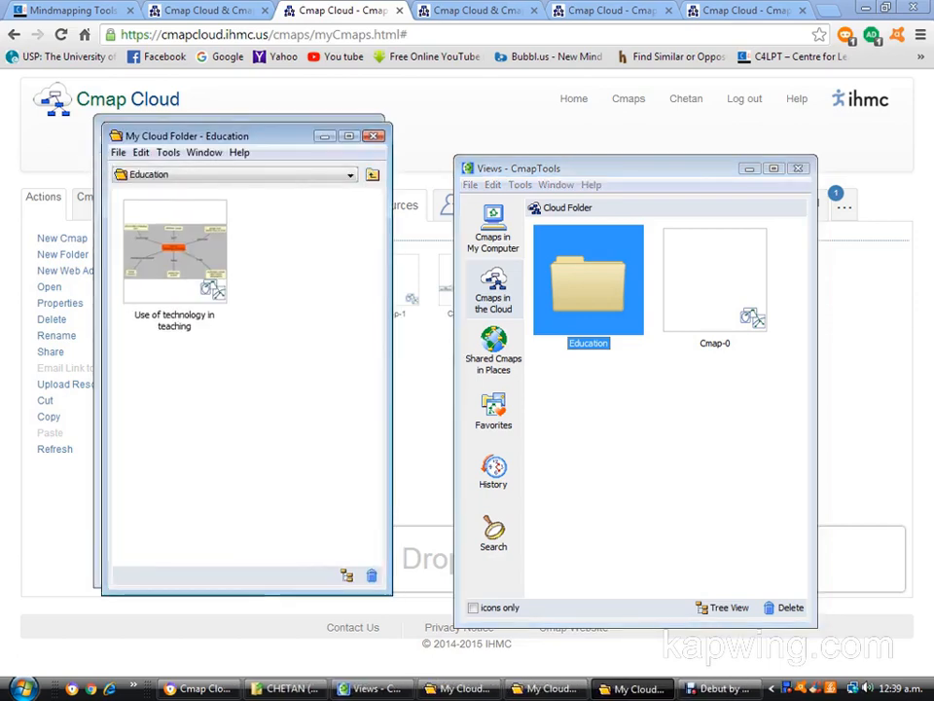
click(373, 136)
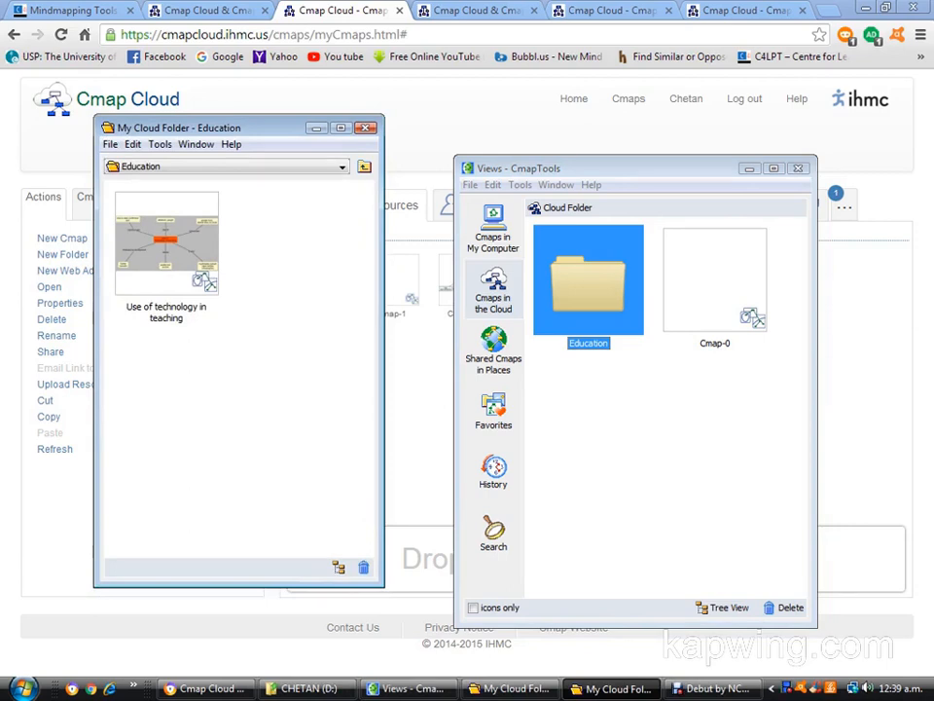
double_click(167, 243)
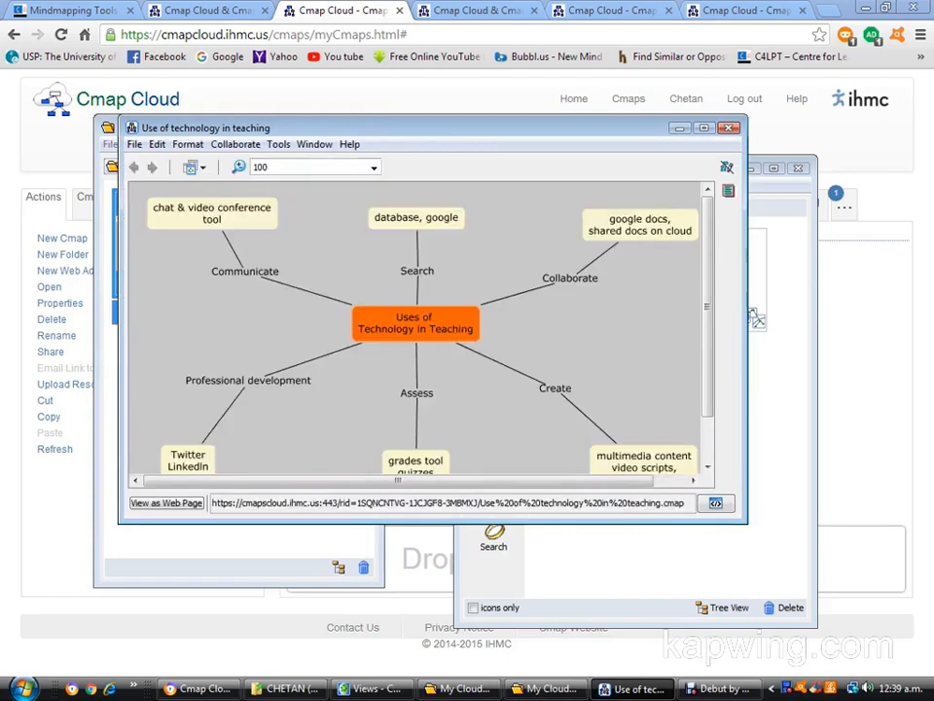
Arrange the CmapTools Views window and the "Use of technology in teaching" map window so both can be seen side by side.
drag(409, 127, 186, 338)
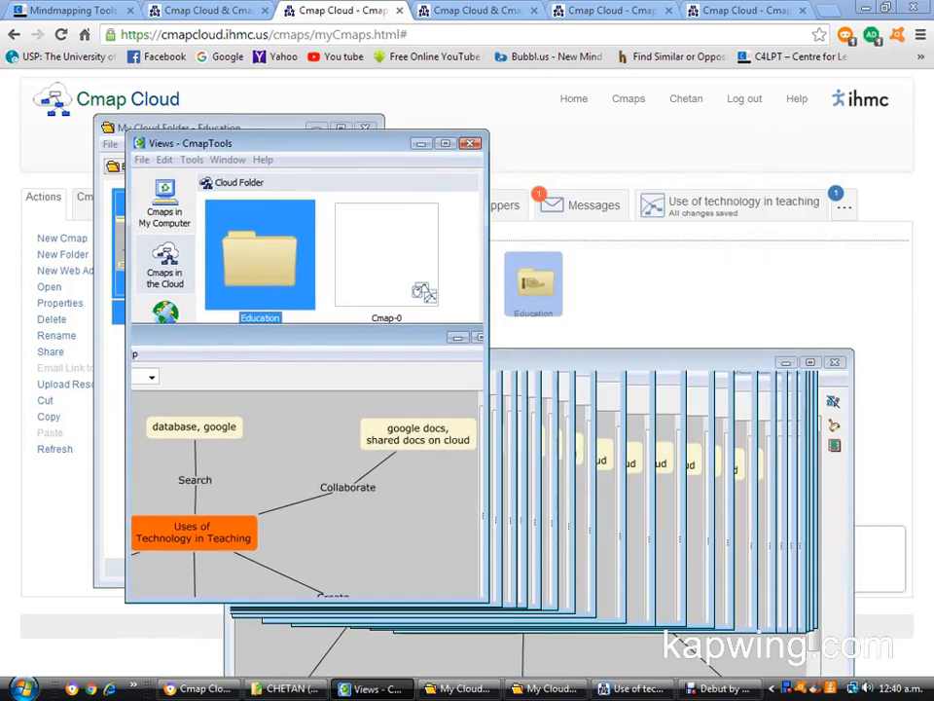
drag(292, 143, 171, 127)
drag(545, 362, 629, 173)
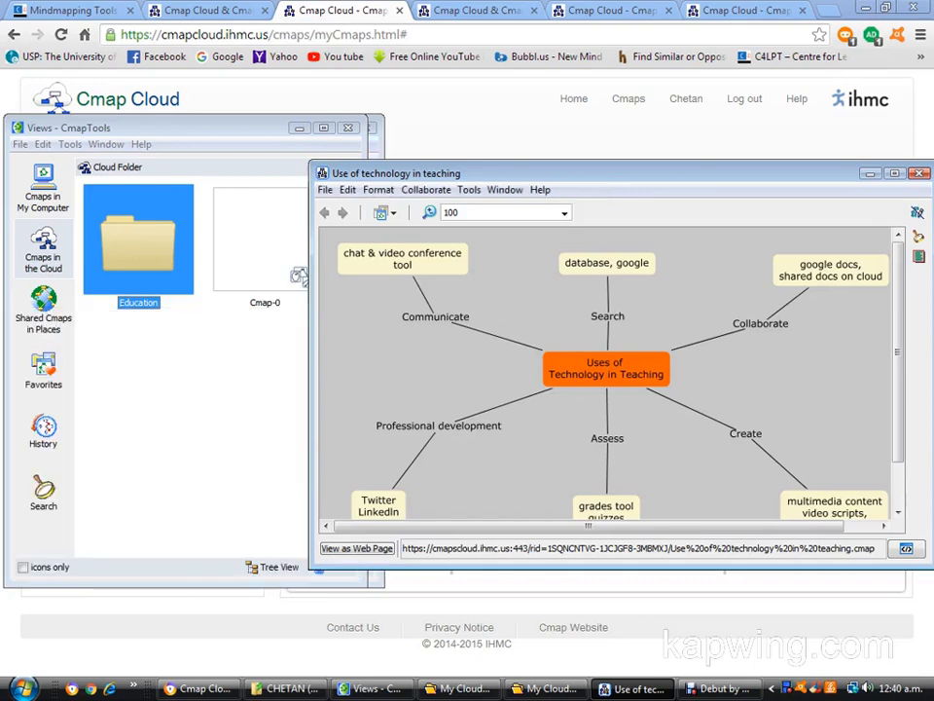
scroll(605, 374, down, 3)
scroll(605, 373, up, 3)
Start adding a resource from the computer to the Education cloud folder.
click(21, 144)
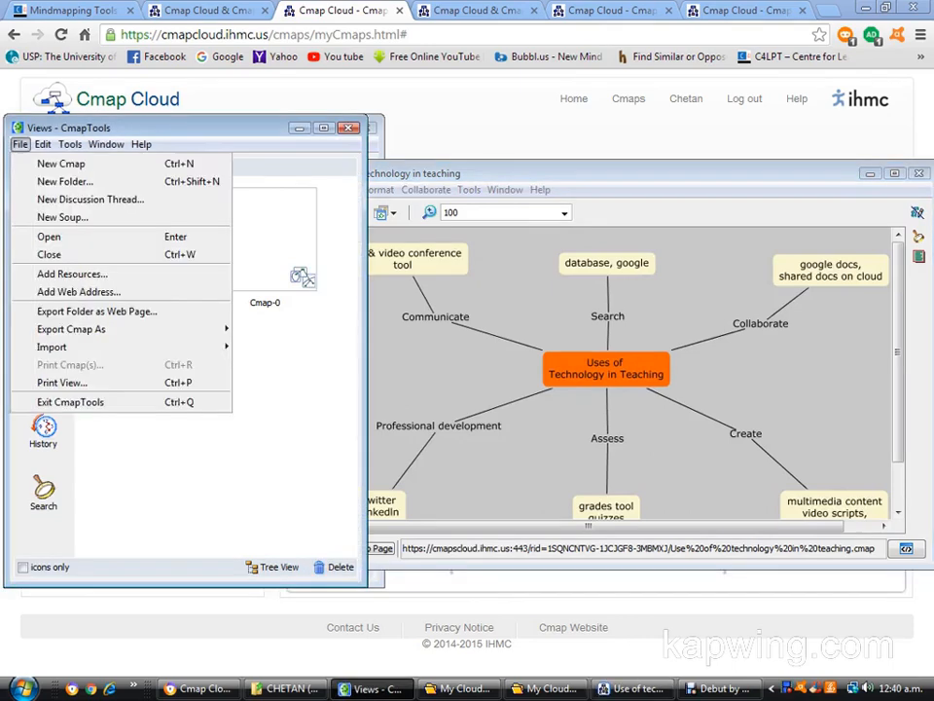
key(Escape)
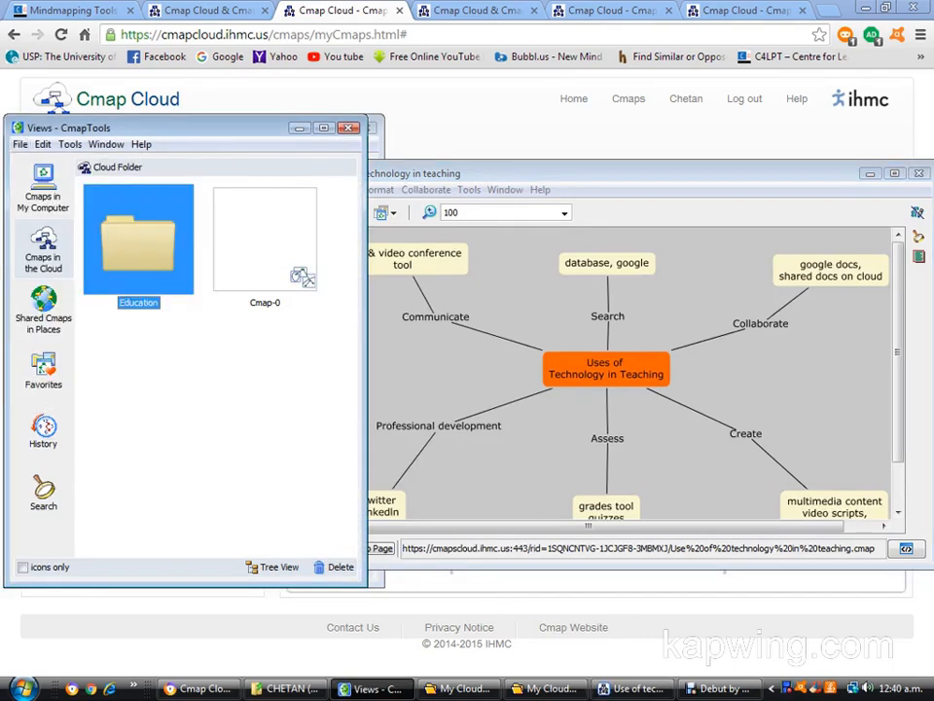
click(21, 144)
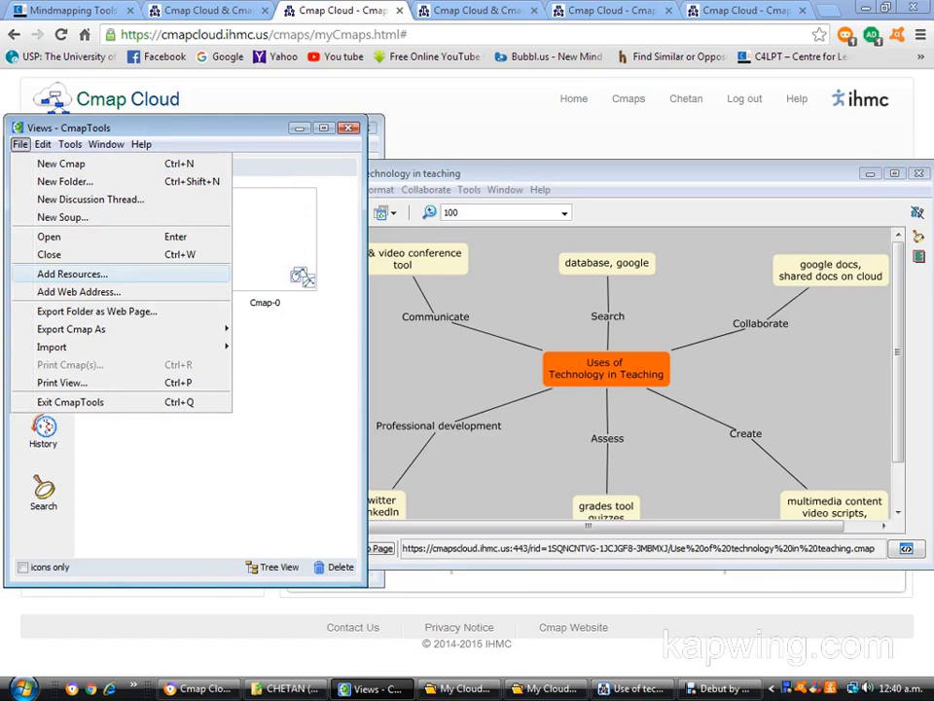
mouse_move(42, 144)
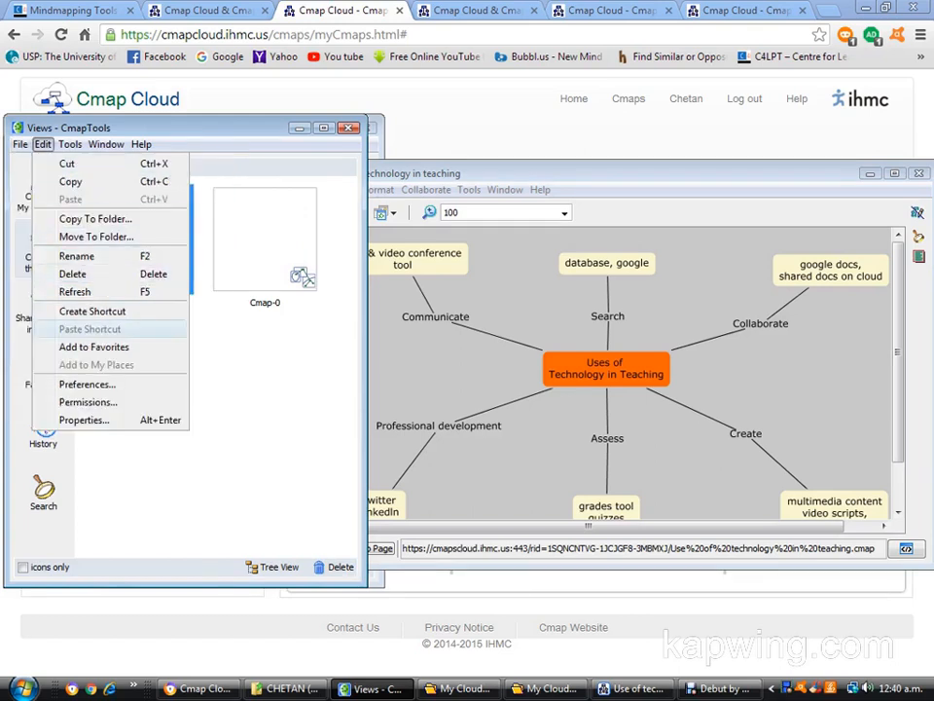
click(73, 273)
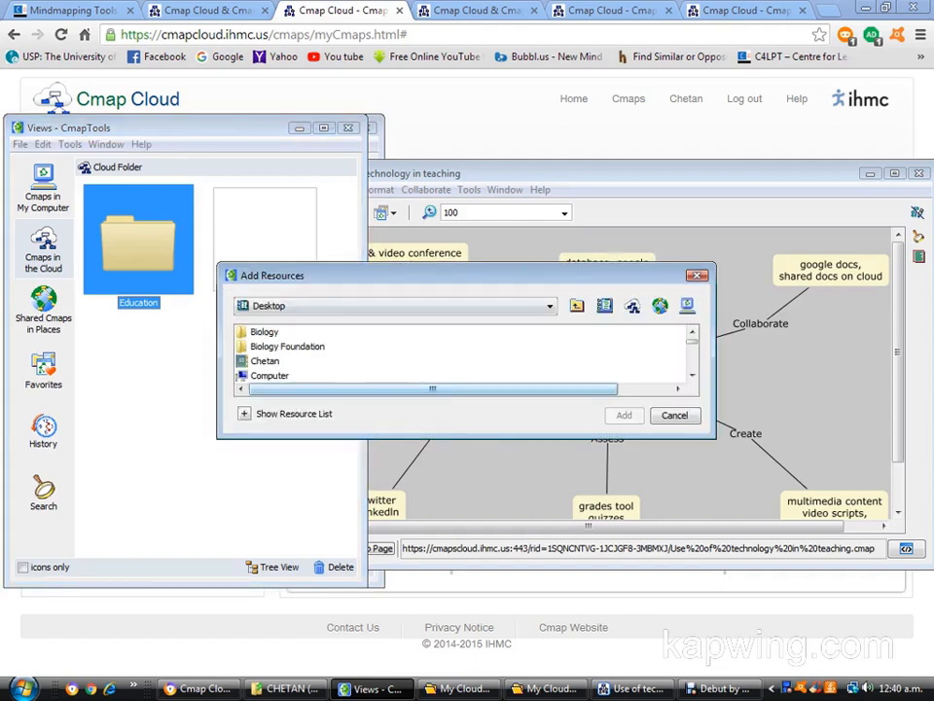
Find the "communicate" image among the Desktop files and add it as the resource.
click(549, 305)
click(550, 305)
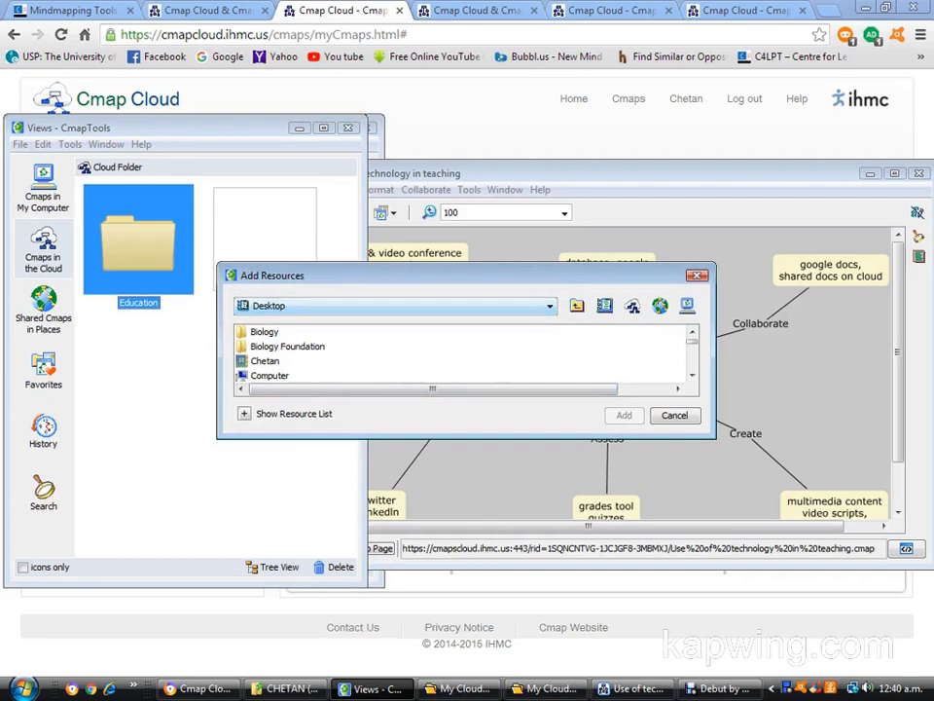
scroll(462, 354, down, 4)
scroll(462, 355, down, 2)
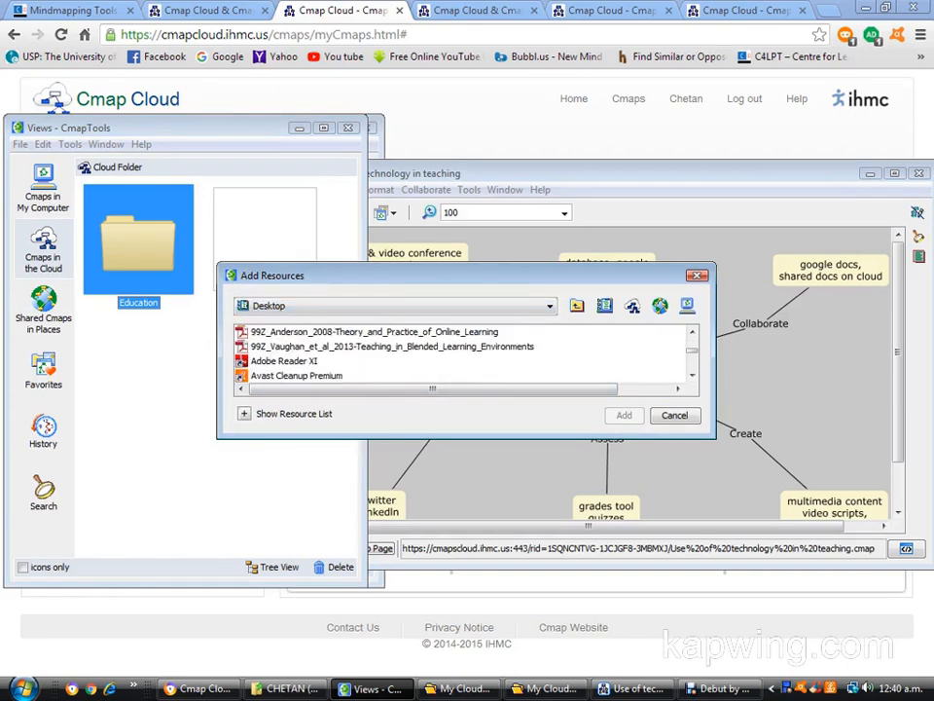
scroll(463, 354, up, 1)
scroll(462, 354, up, 1)
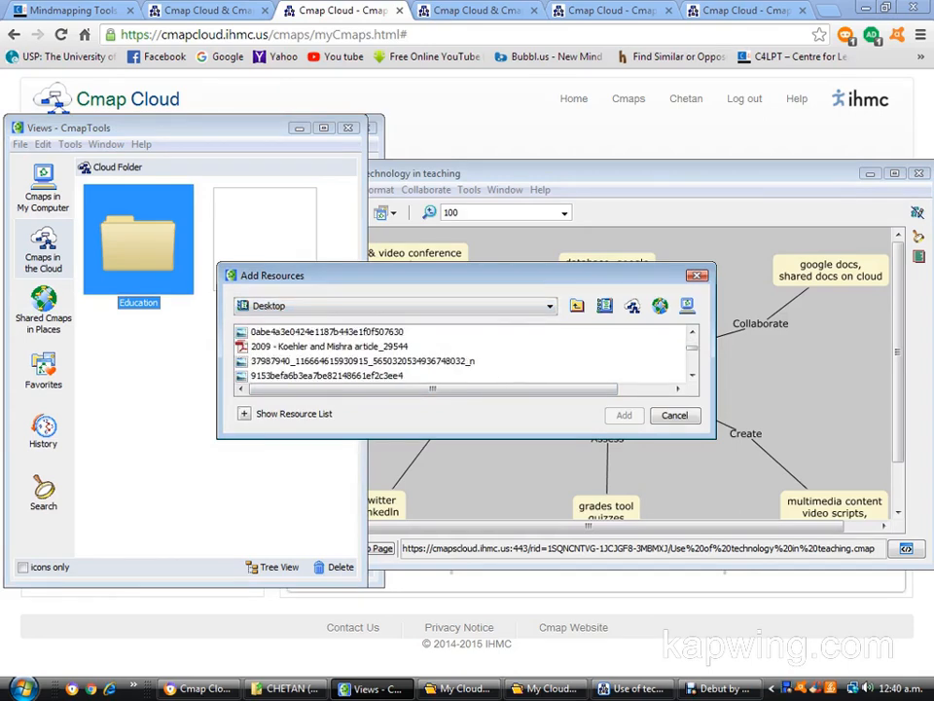
scroll(462, 354, down, 1)
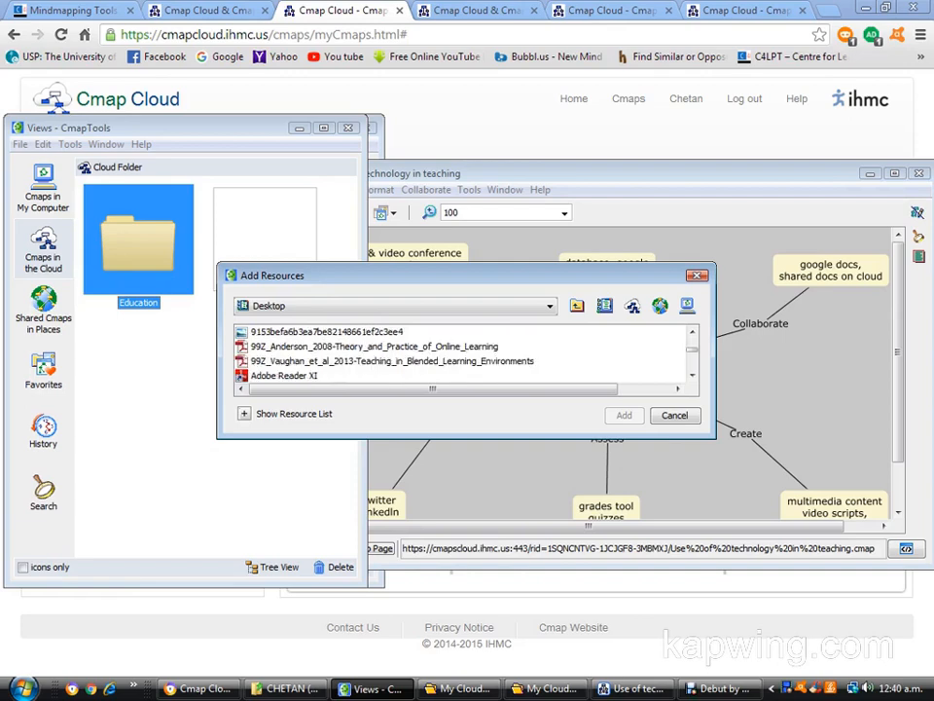
scroll(462, 355, down, 1)
scroll(462, 353, up, 1)
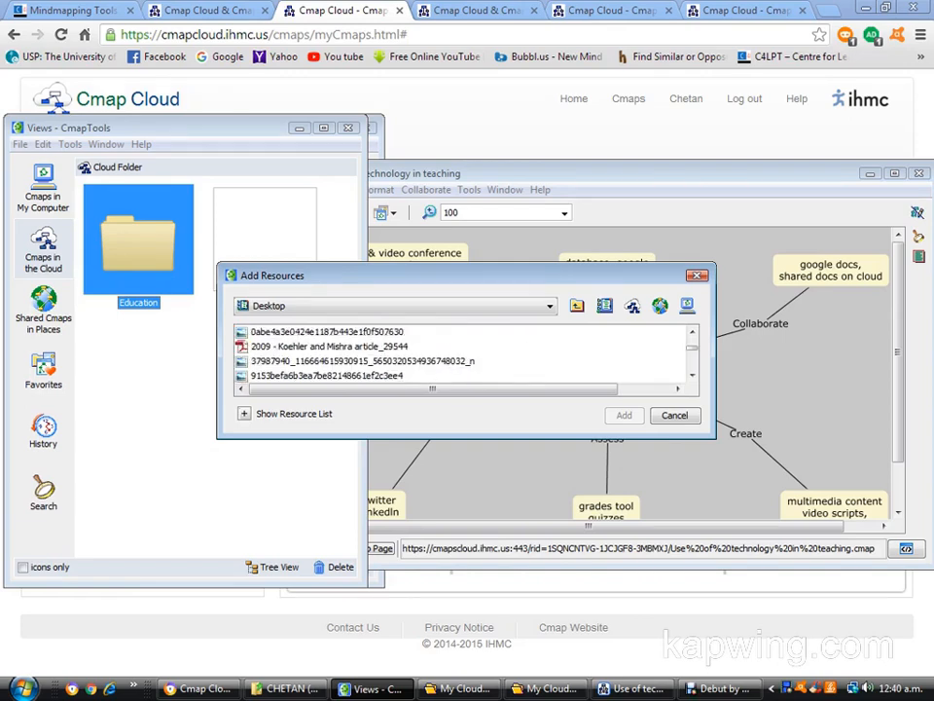
scroll(463, 353, up, 1)
scroll(463, 354, down, 4)
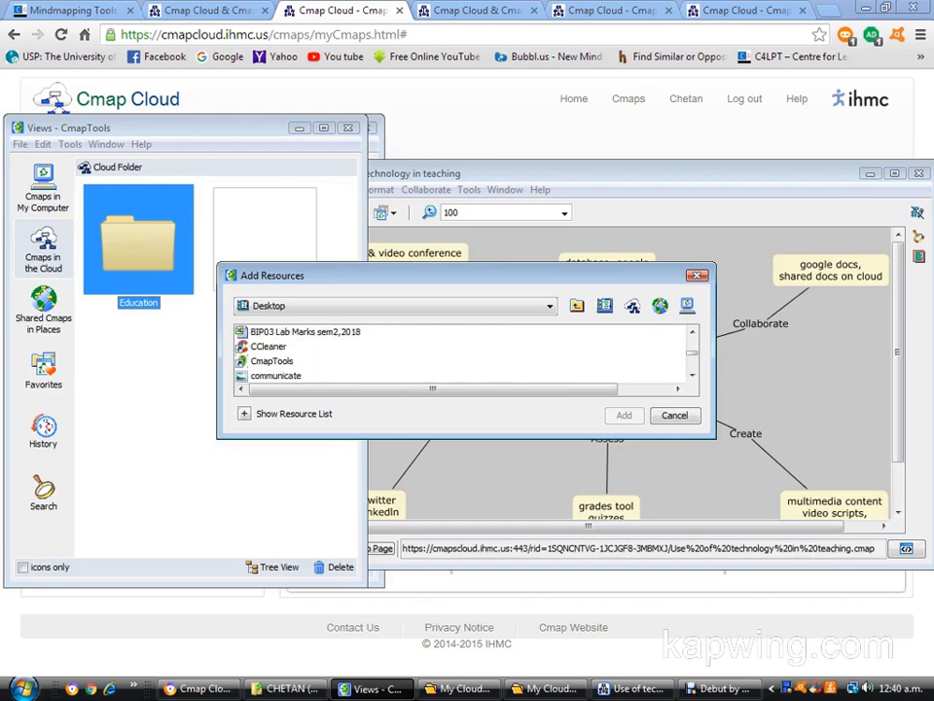
click(276, 375)
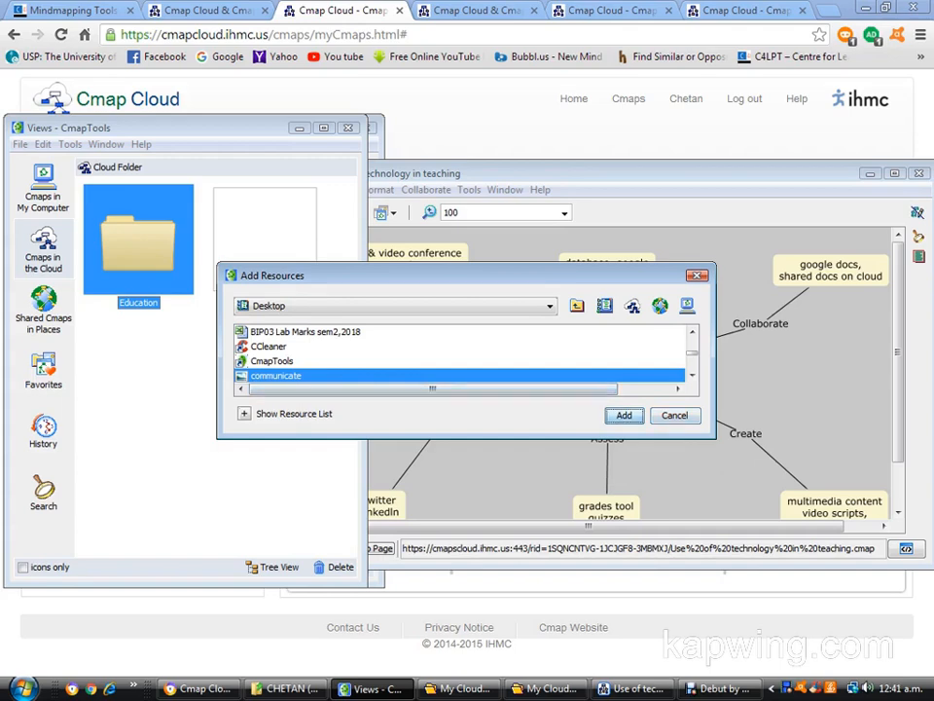
key(Return)
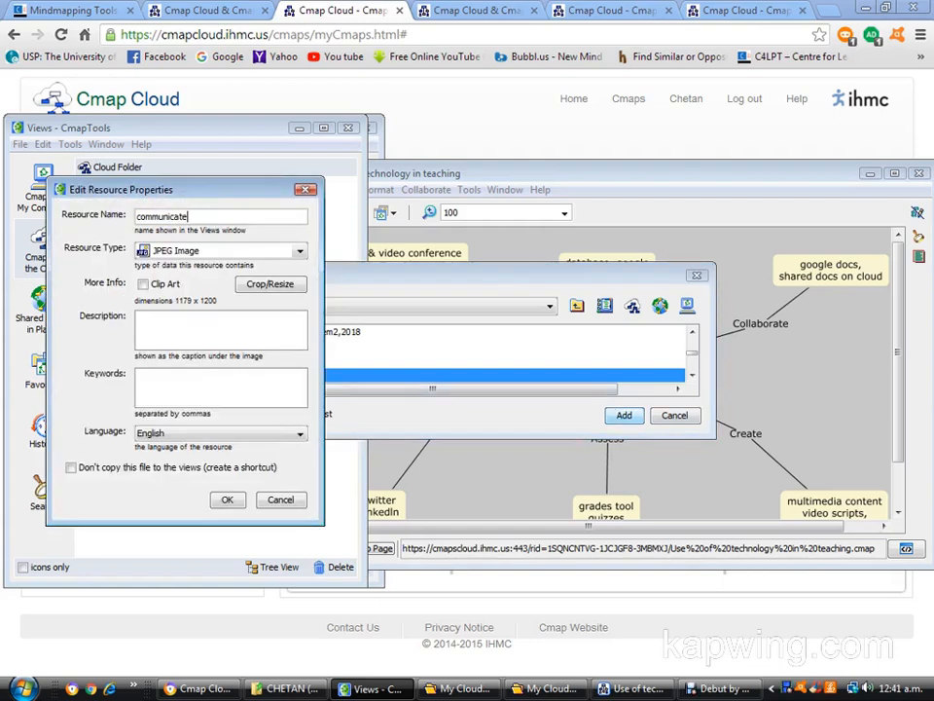
Resize the "communicate" image to the suggested 64 x 64 clip art size and accept its resource properties.
drag(195, 189, 341, 182)
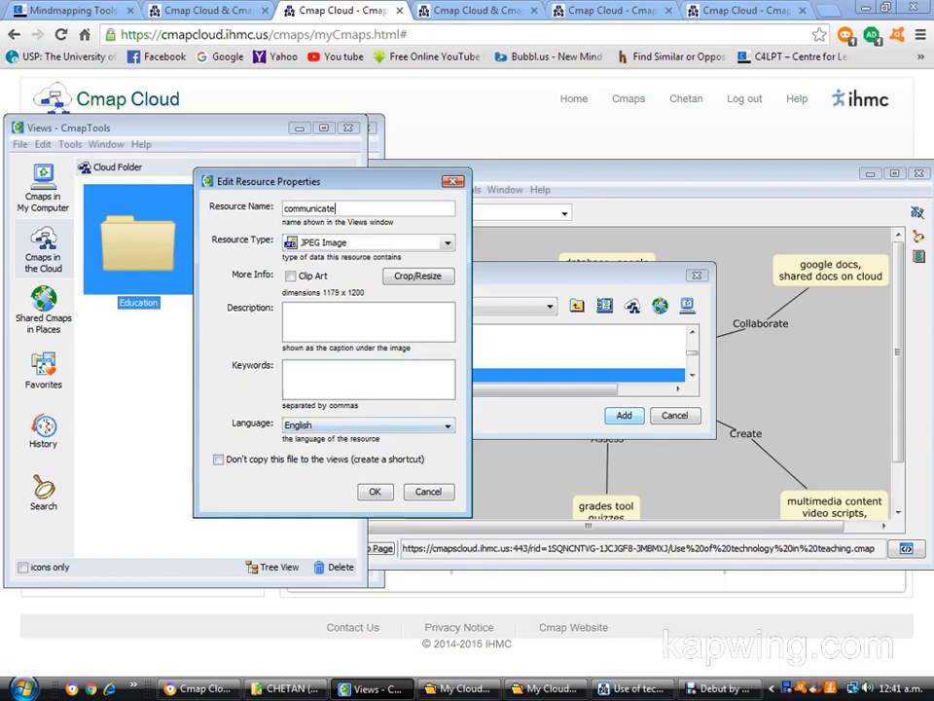
click(417, 277)
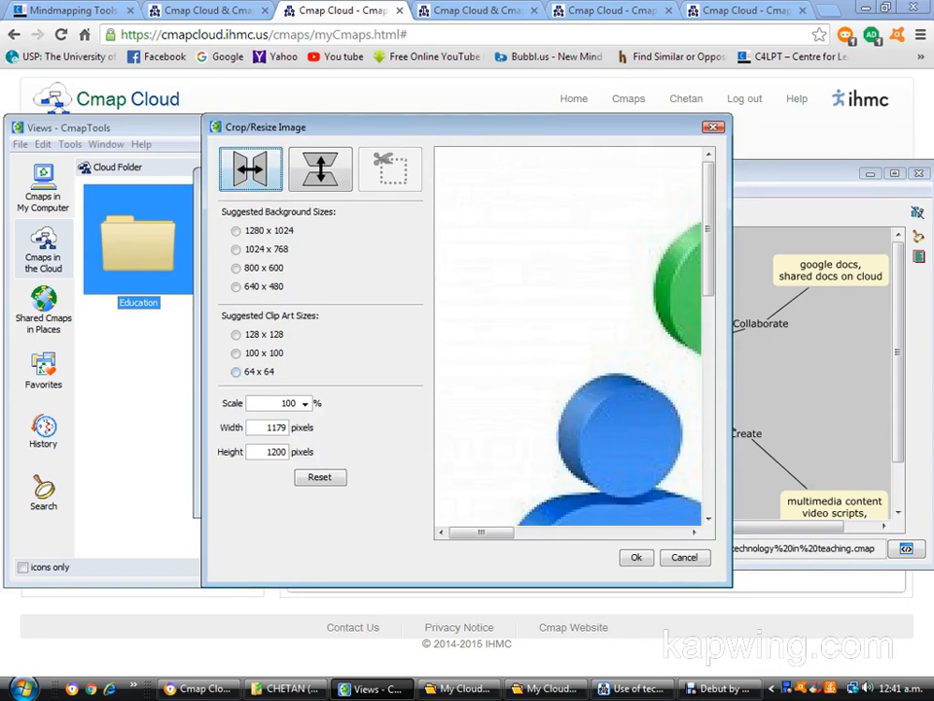
click(236, 372)
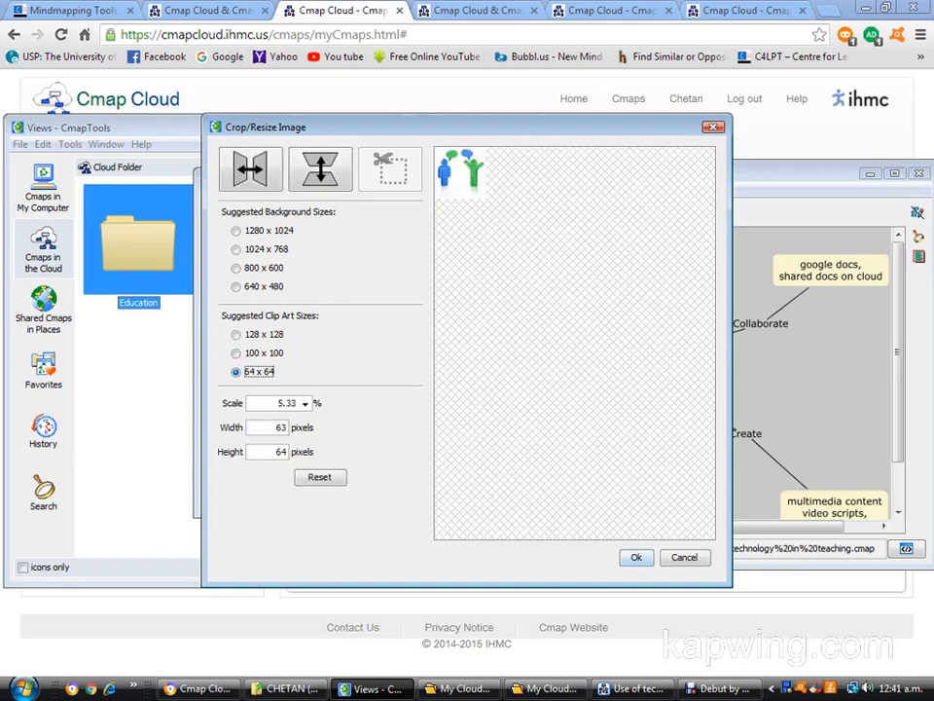
click(636, 557)
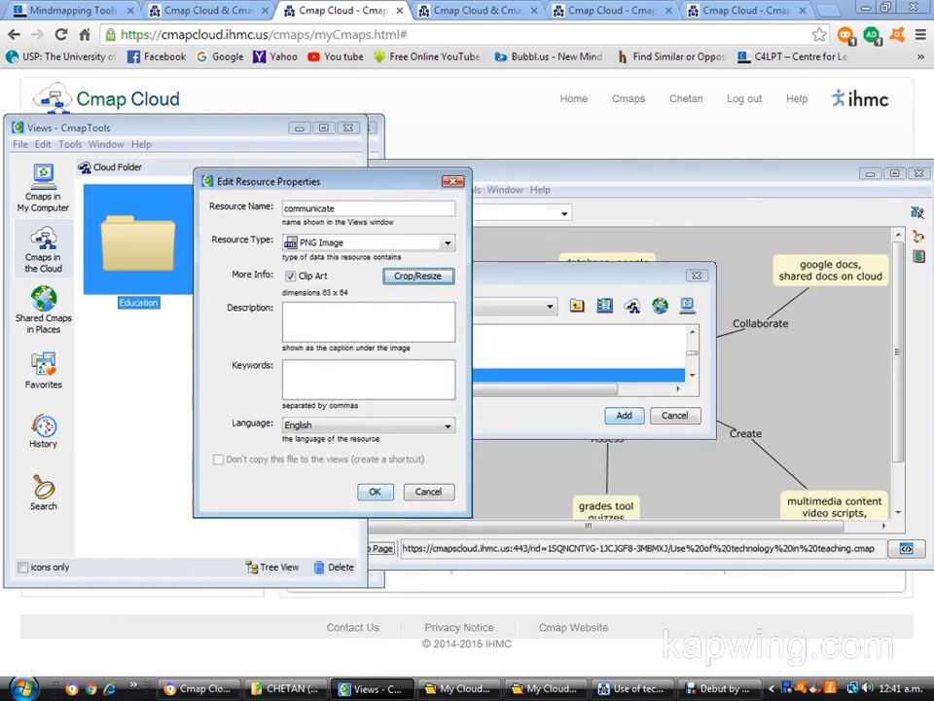
click(374, 491)
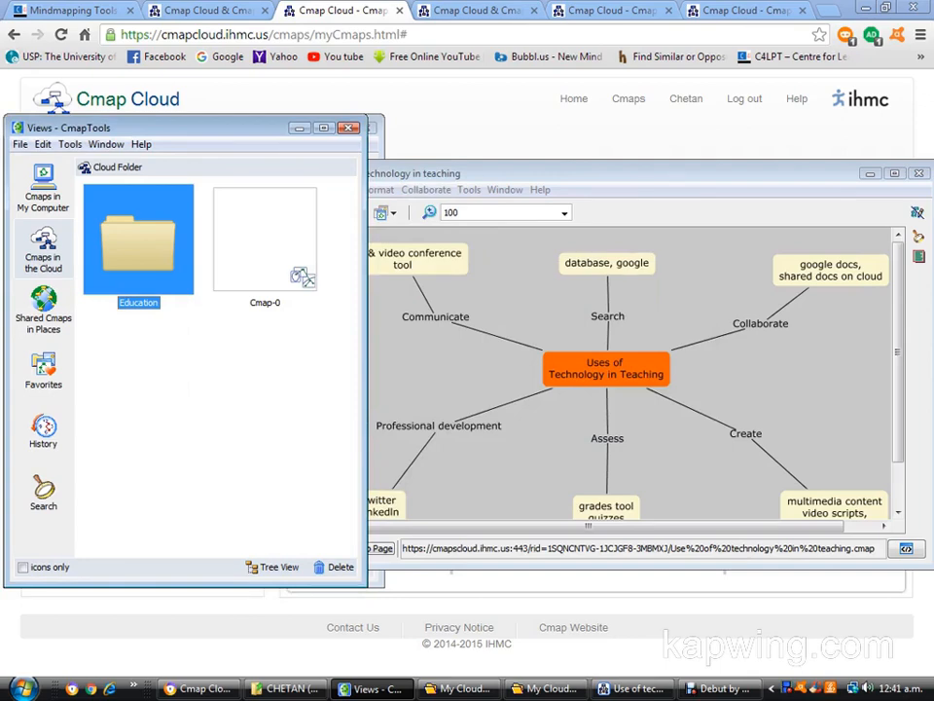
Move the map and Views windows apart so the Education folder's contents are uncovered beside the map.
drag(508, 173, 596, 138)
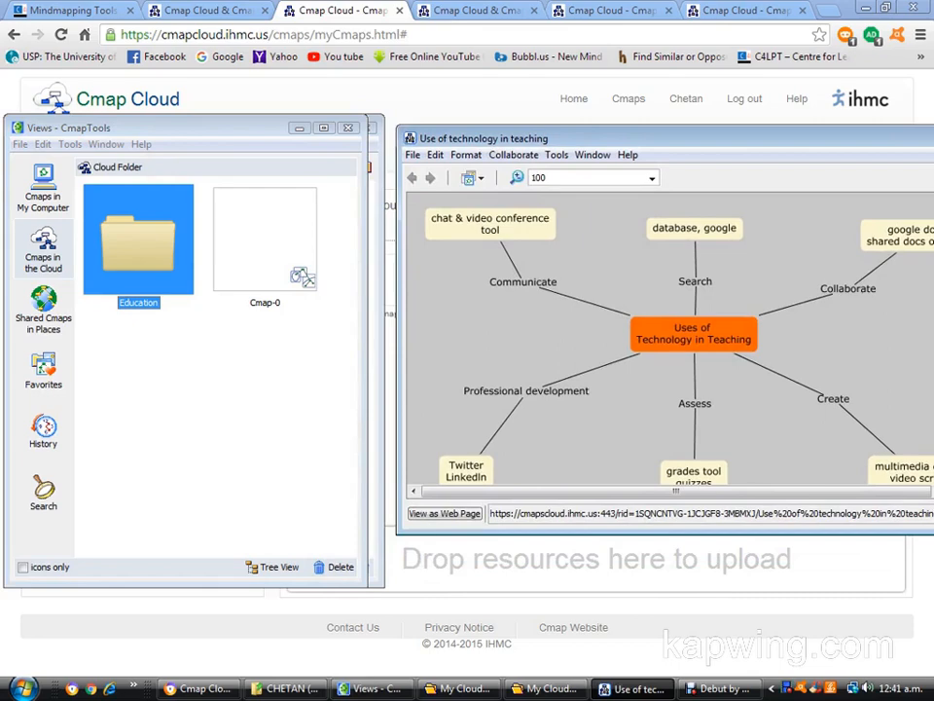
drag(194, 127, 208, 476)
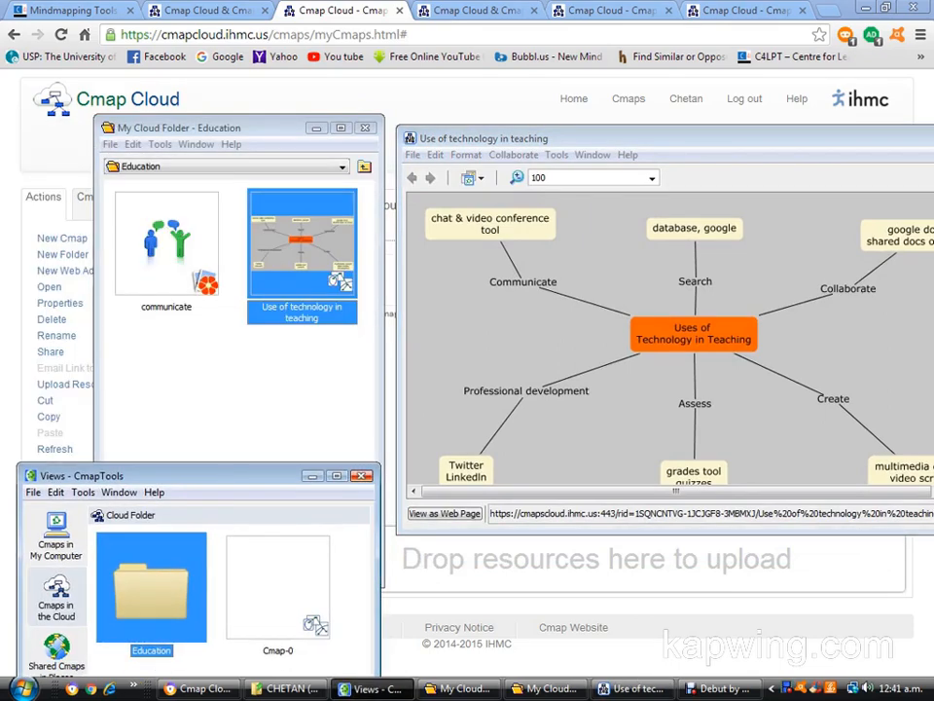
drag(208, 476, 197, 519)
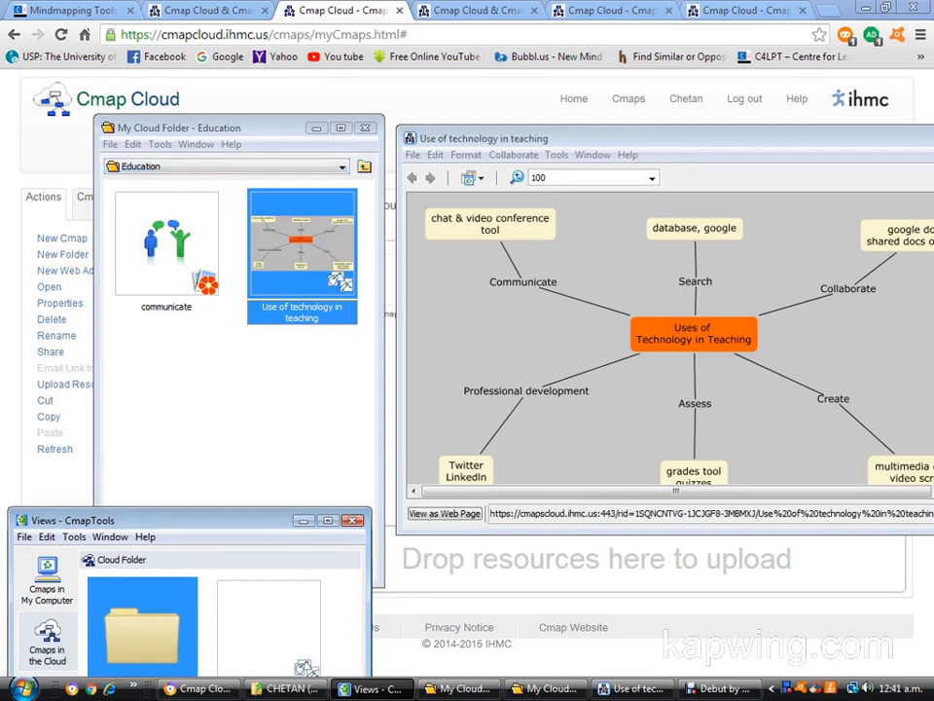
Place the "communicate" image from the Education folder into the map just below the Communicate linking phrase.
click(167, 243)
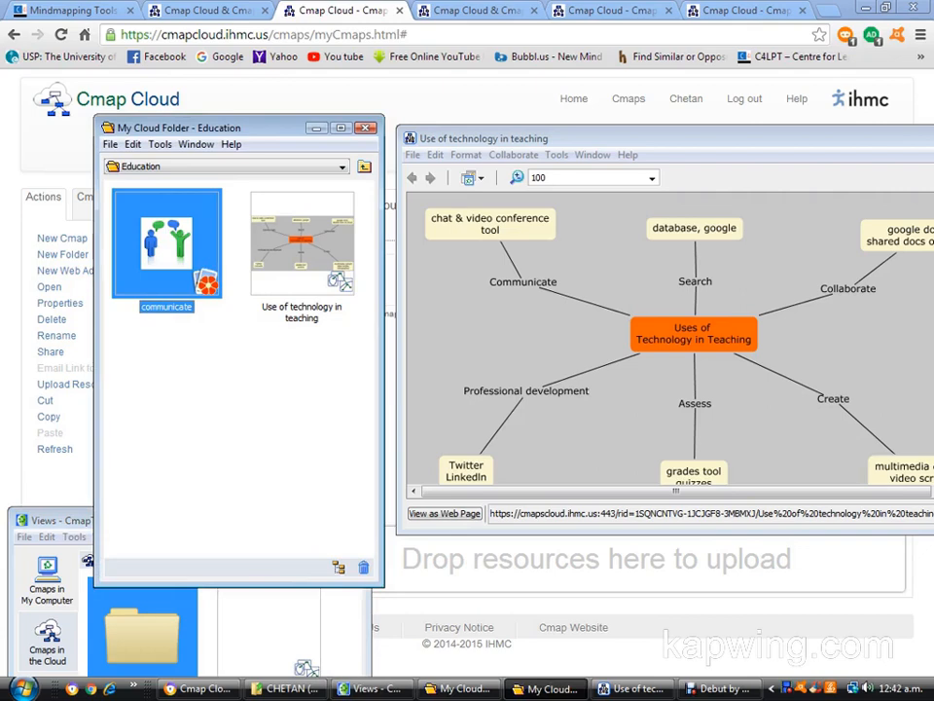
drag(166, 243, 508, 306)
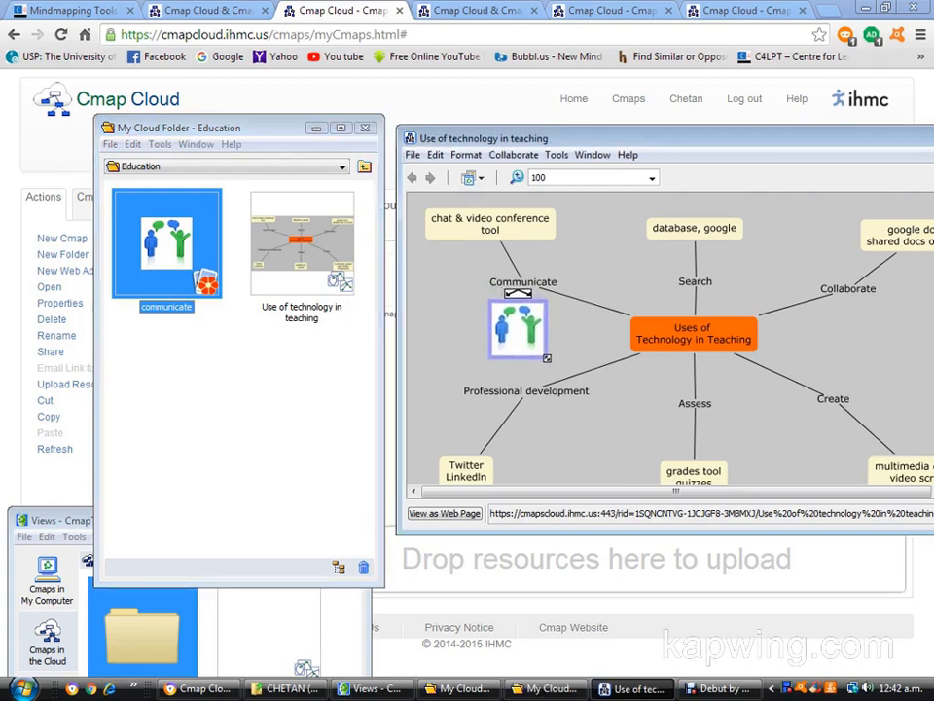
key(Escape)
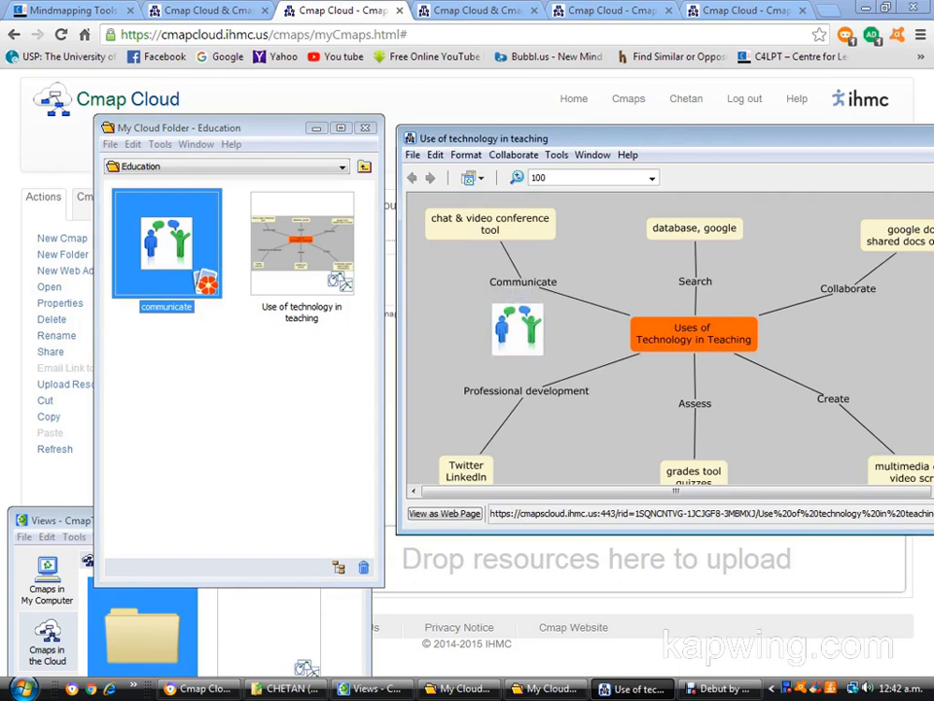
Bring the "Use of technology in teaching" map fully into view, then close it and save its changes.
drag(671, 138, 464, 149)
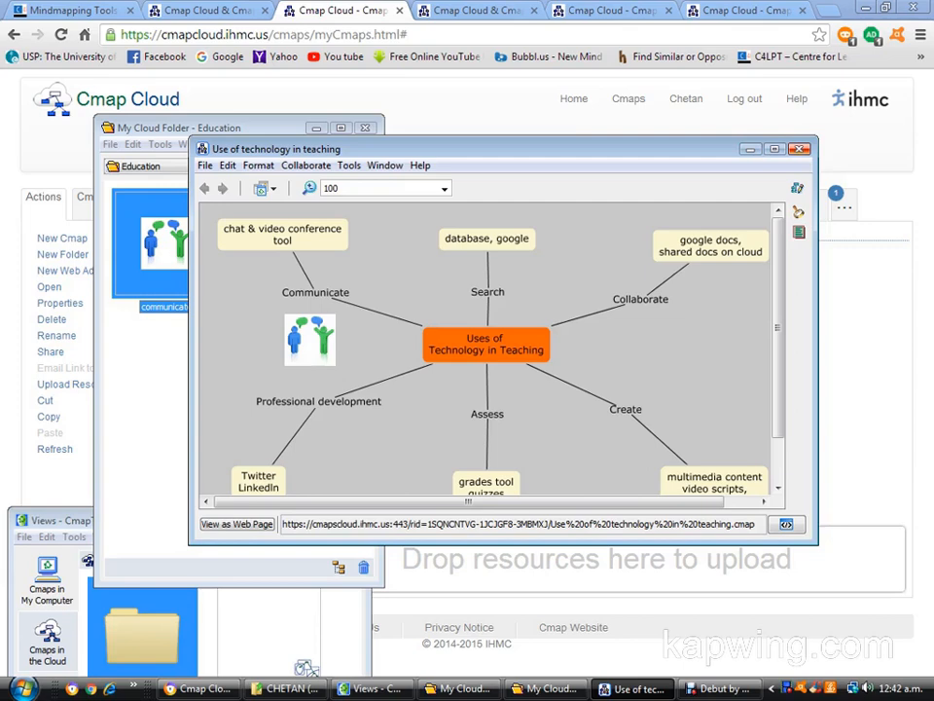
click(799, 148)
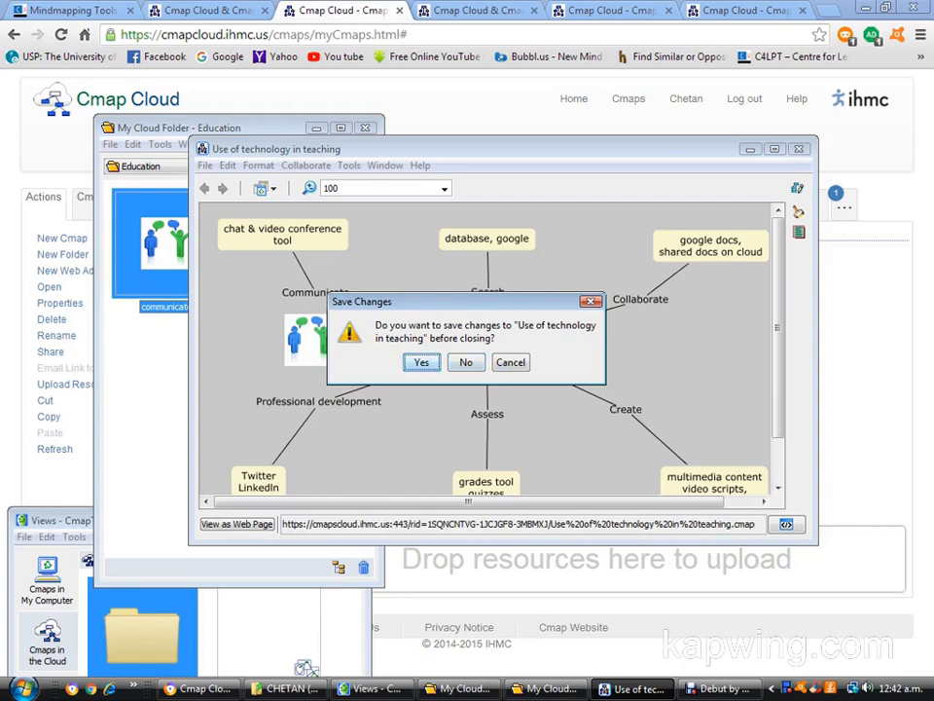
key(Return)
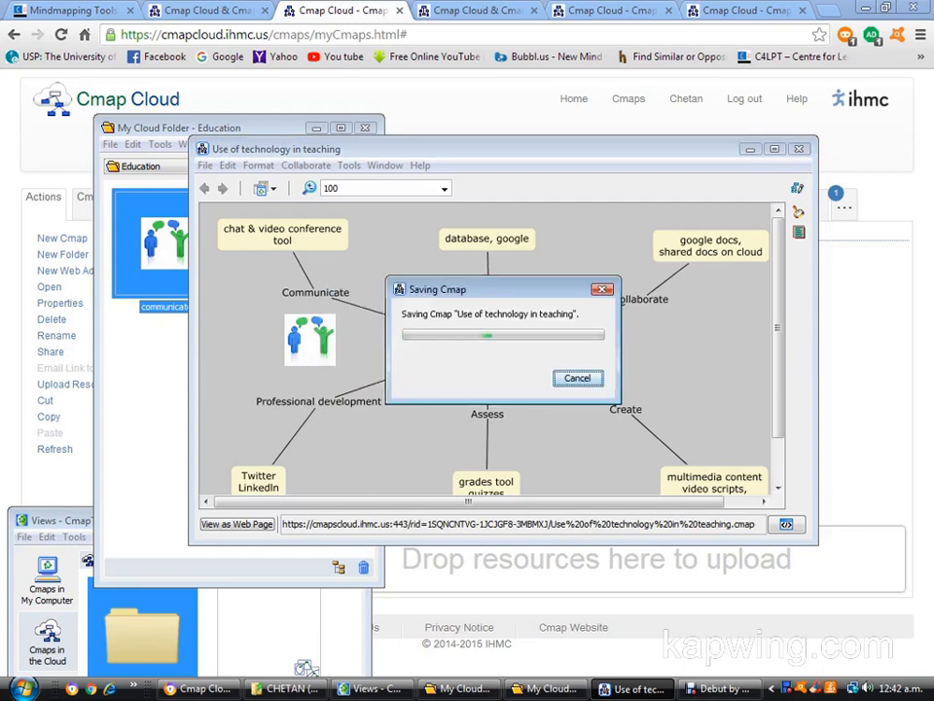